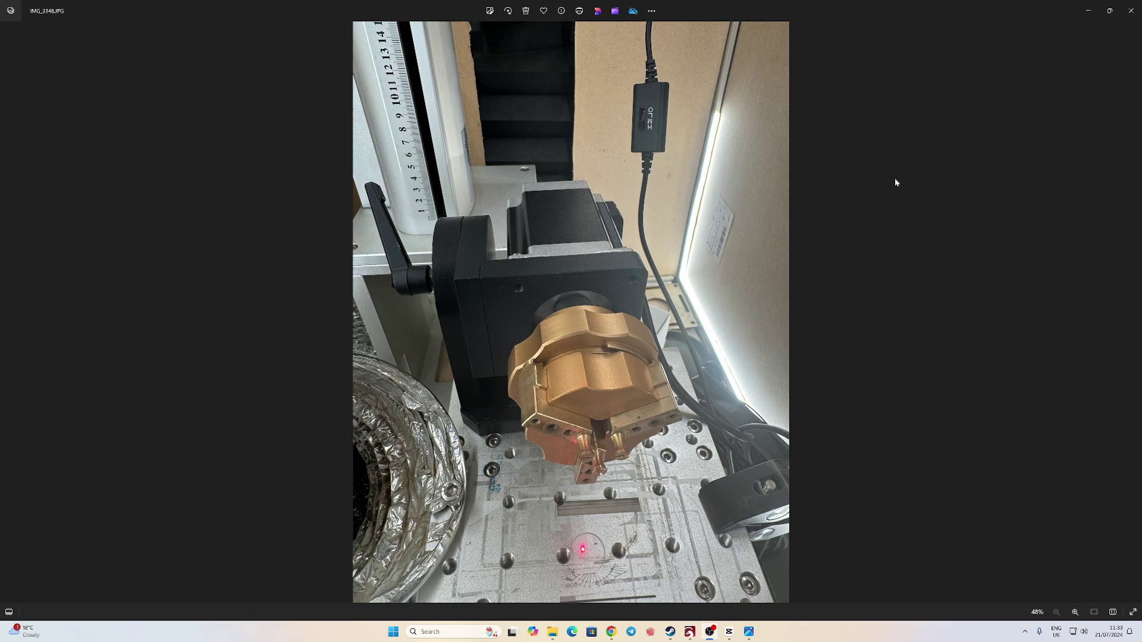
- Close the rotary setup photo and bring the LightBurn project with the Celtic knot designs forward
{"action": "left_click", "coordinate": [1132, 10]}
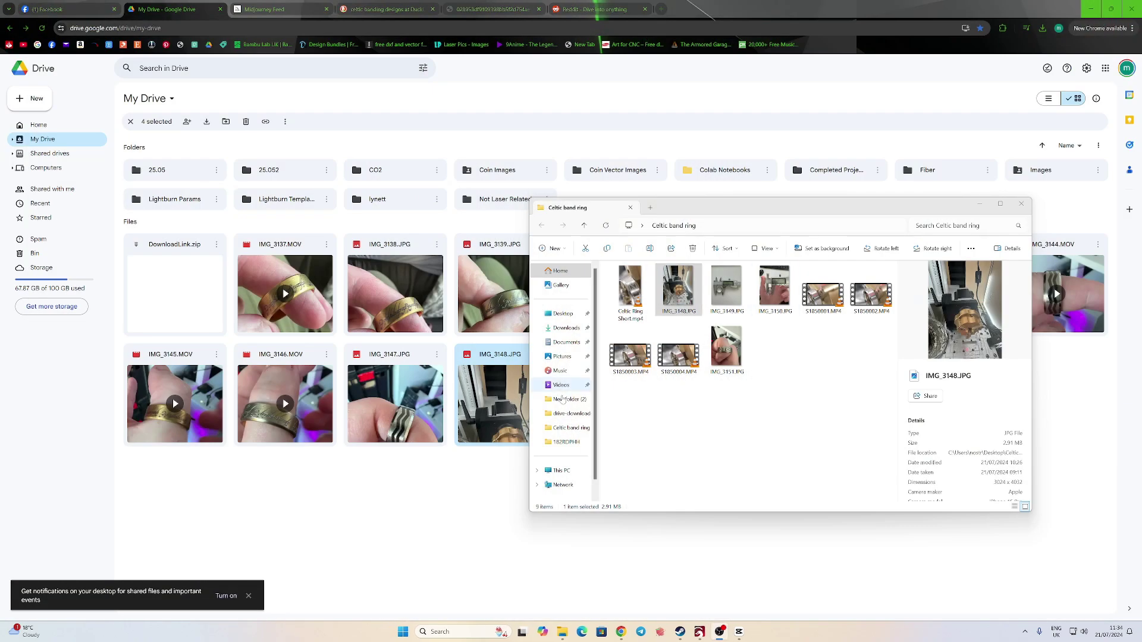
{"action": "left_click", "coordinate": [699, 631]}
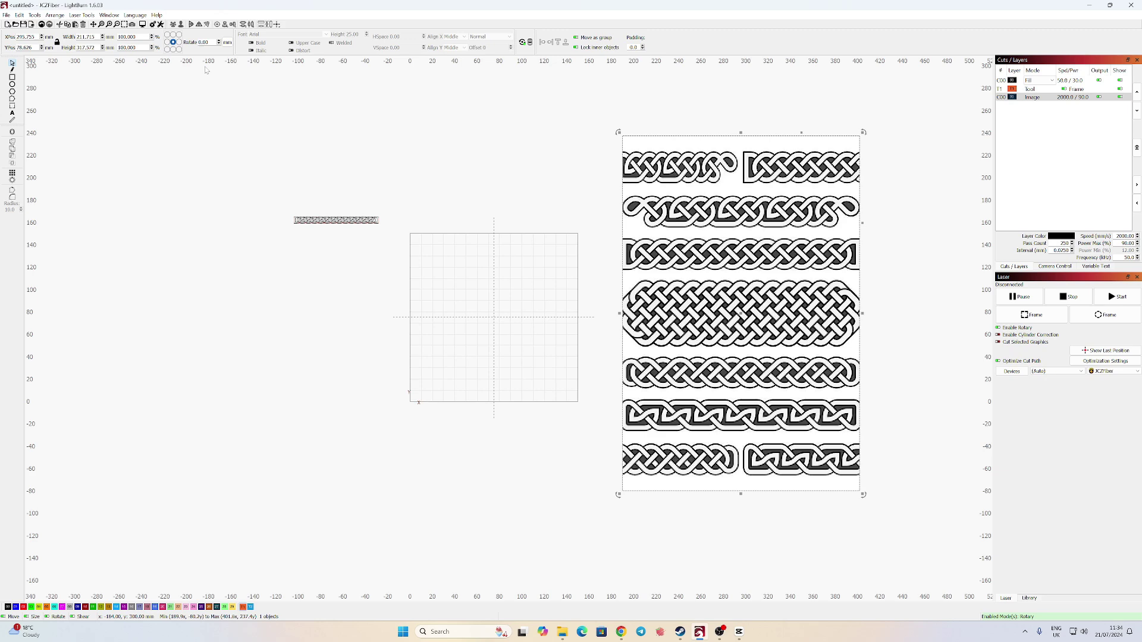
- Show the Rotary Setup: chuck rotary on the X axis, object diameter 24.050 mm
{"action": "left_click", "coordinate": [522, 43]}
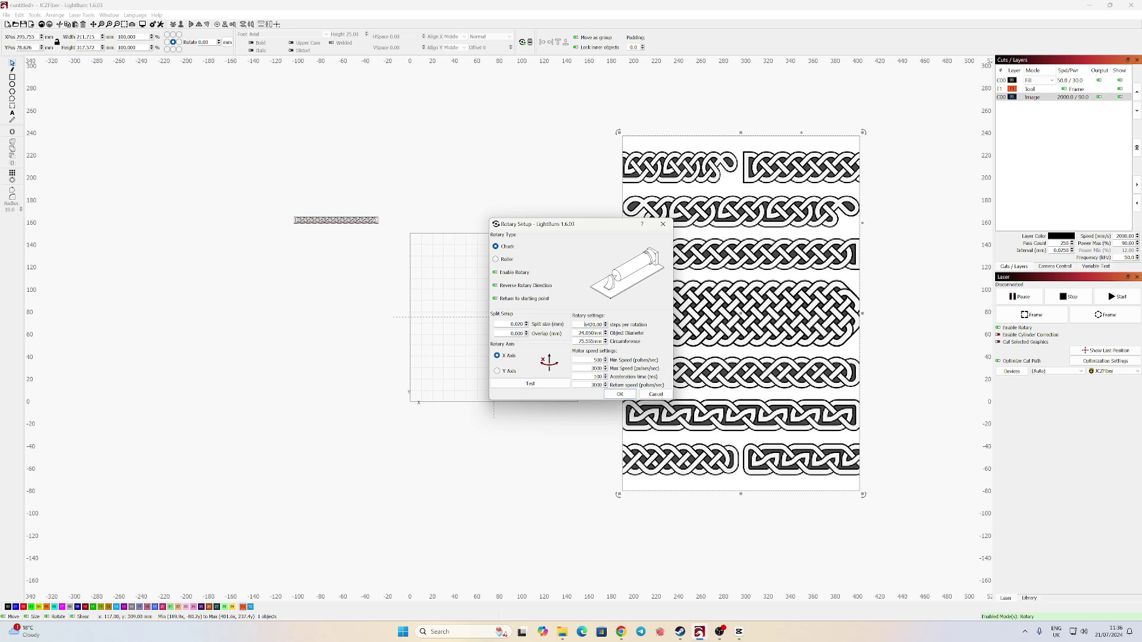
{"action": "left_click", "coordinate": [515, 388]}
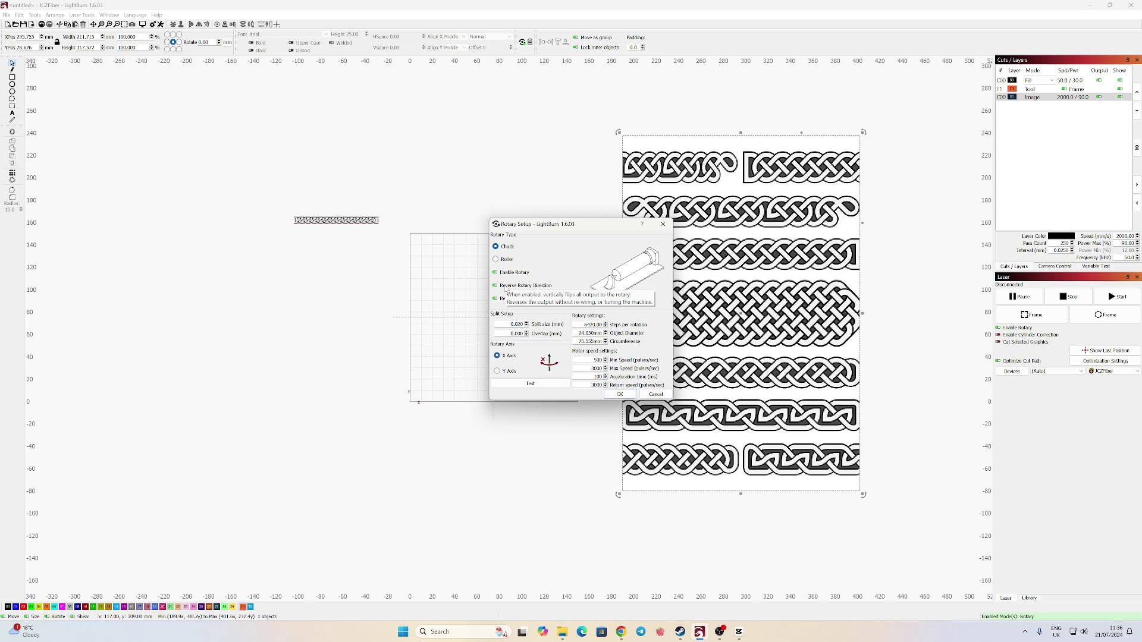
- Accept the chuck rotary settings and return to the knot-design canvas
{"action": "left_click", "coordinate": [619, 394]}
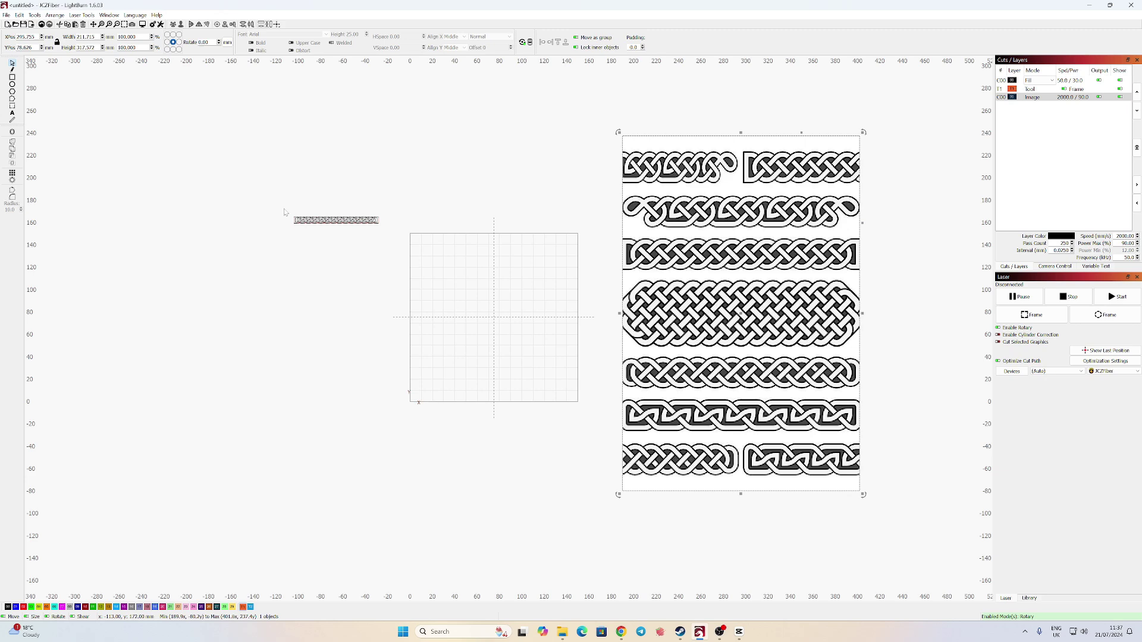
{"action": "double_click", "coordinate": [1069, 81]}
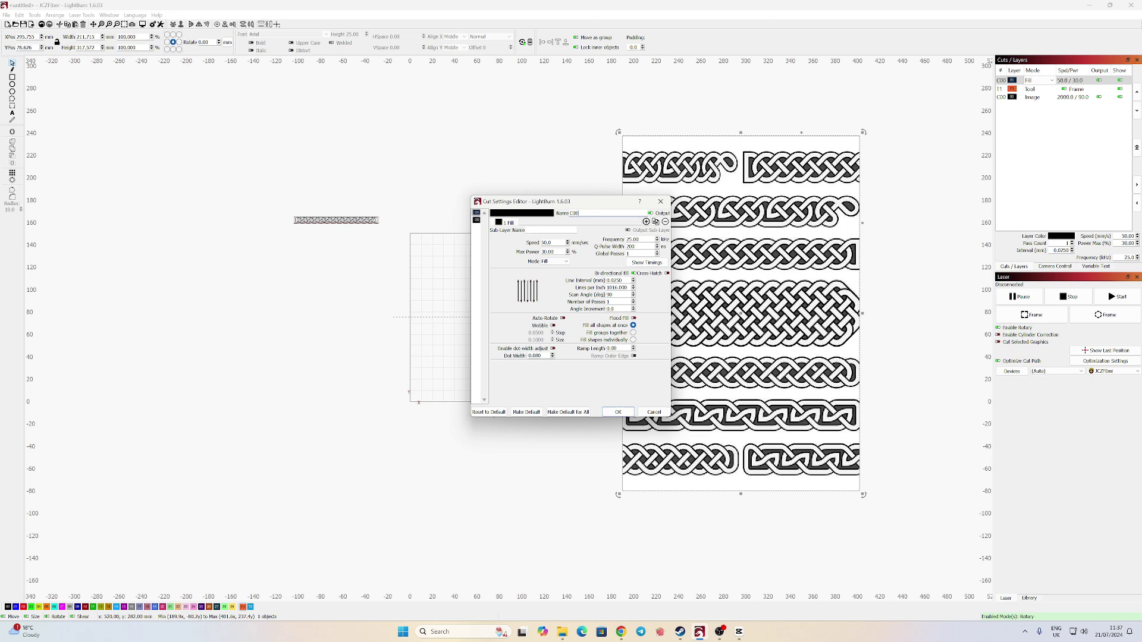
{"action": "left_click", "coordinate": [618, 411]}
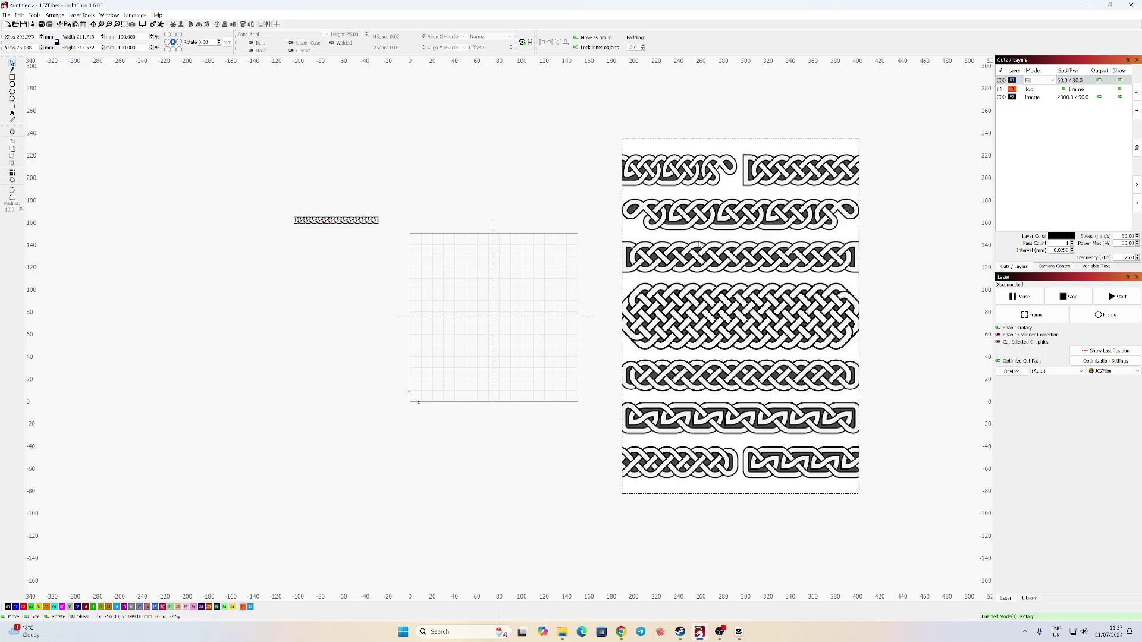
- Nudge the knot image right, try a first trace, then discard it
{"action": "mouse_move", "coordinate": [700, 235]}
{"action": "left_mouse_down"}
{"action": "mouse_move", "coordinate": [757, 219]}
{"action": "mouse_move", "coordinate": [730, 240]}
{"action": "mouse_move", "coordinate": [709, 226]}
{"action": "left_mouse_up"}
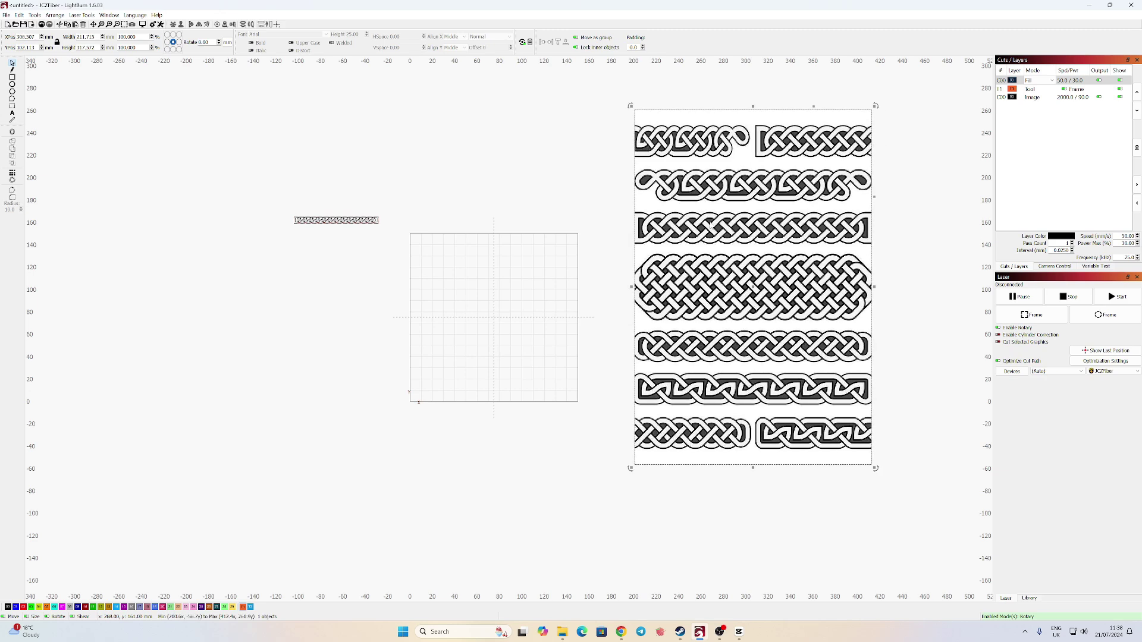
{"action": "right_click", "coordinate": [711, 226]}
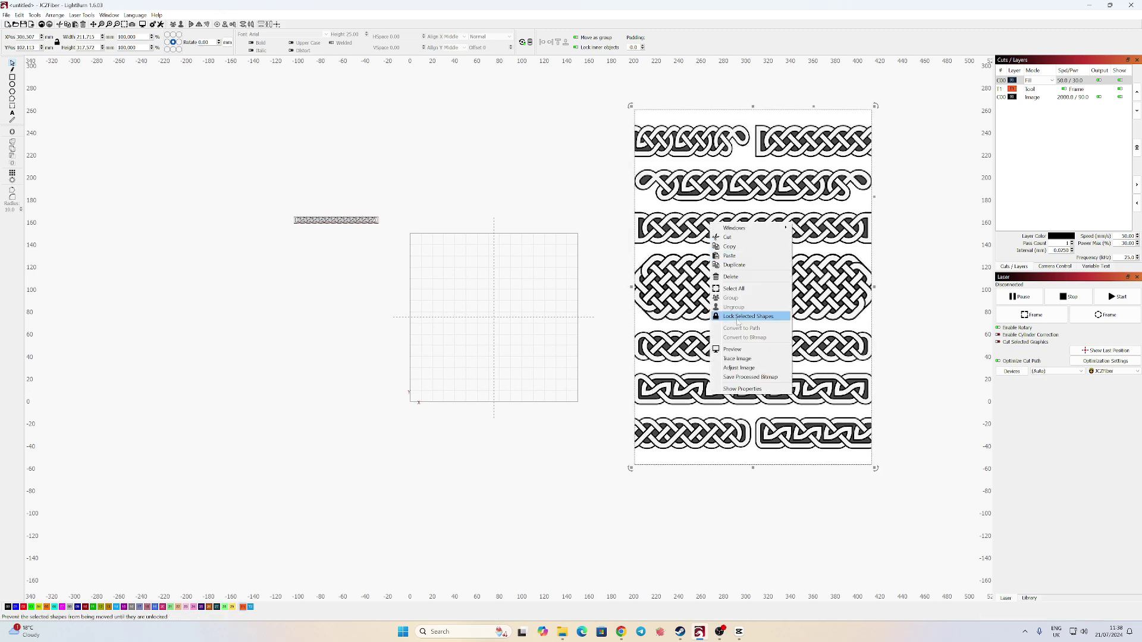
{"action": "left_click", "coordinate": [746, 358]}
{"action": "scroll", "coordinate": [588, 266], "scroll_direction": "up", "scroll_amount": 4}
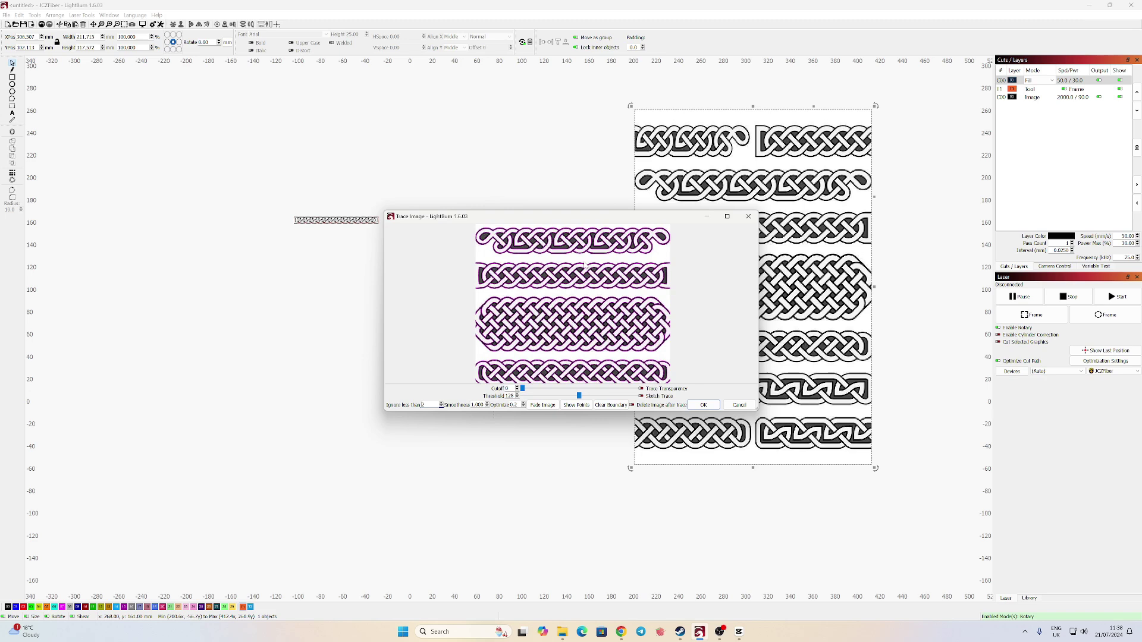
{"action": "left_click_drag", "start_coordinate": [544, 296], "coordinate": [570, 299]}
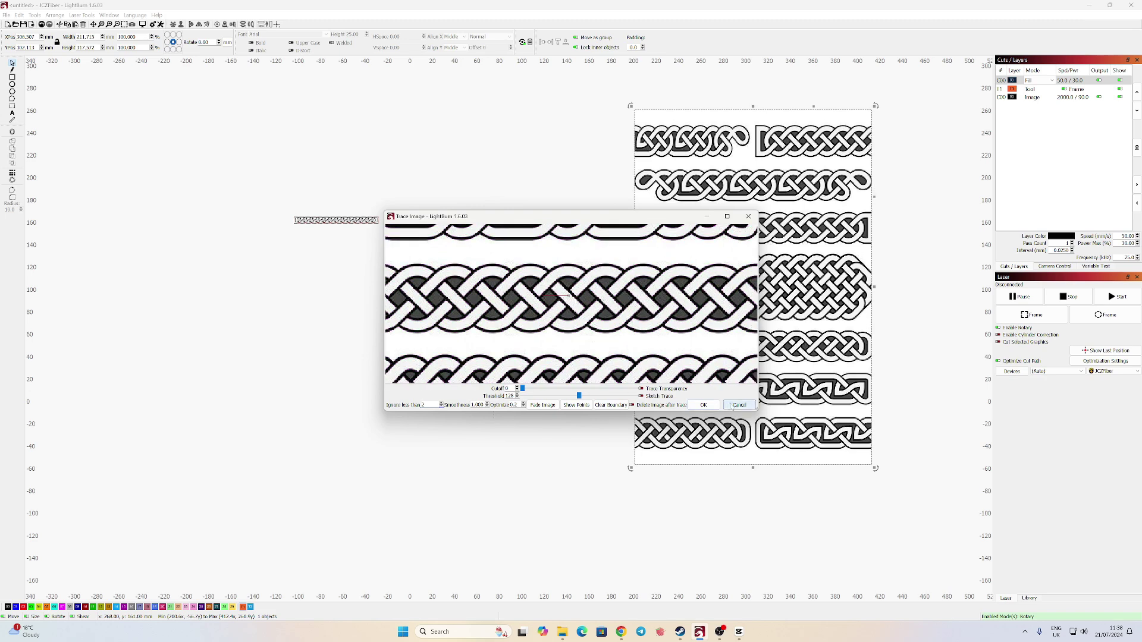
{"action": "left_click", "coordinate": [704, 404]}
- Trace the knot image into vector outlines and move them left onto the work area
{"action": "right_click", "coordinate": [734, 322]}
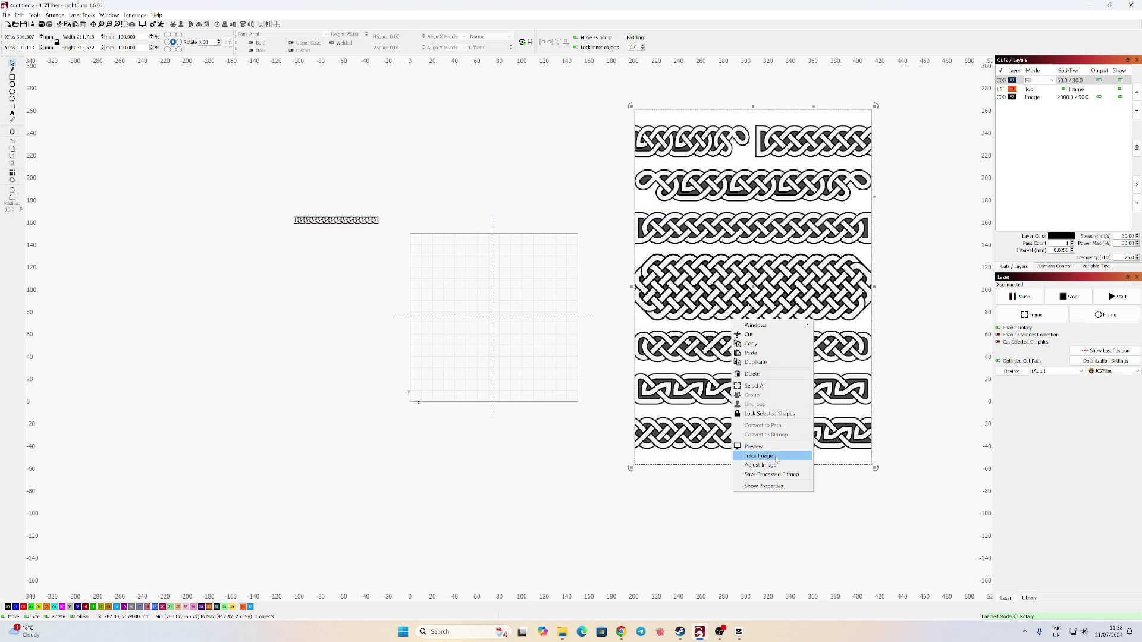
{"action": "left_click", "coordinate": [767, 456]}
{"action": "left_click", "coordinate": [703, 405]}
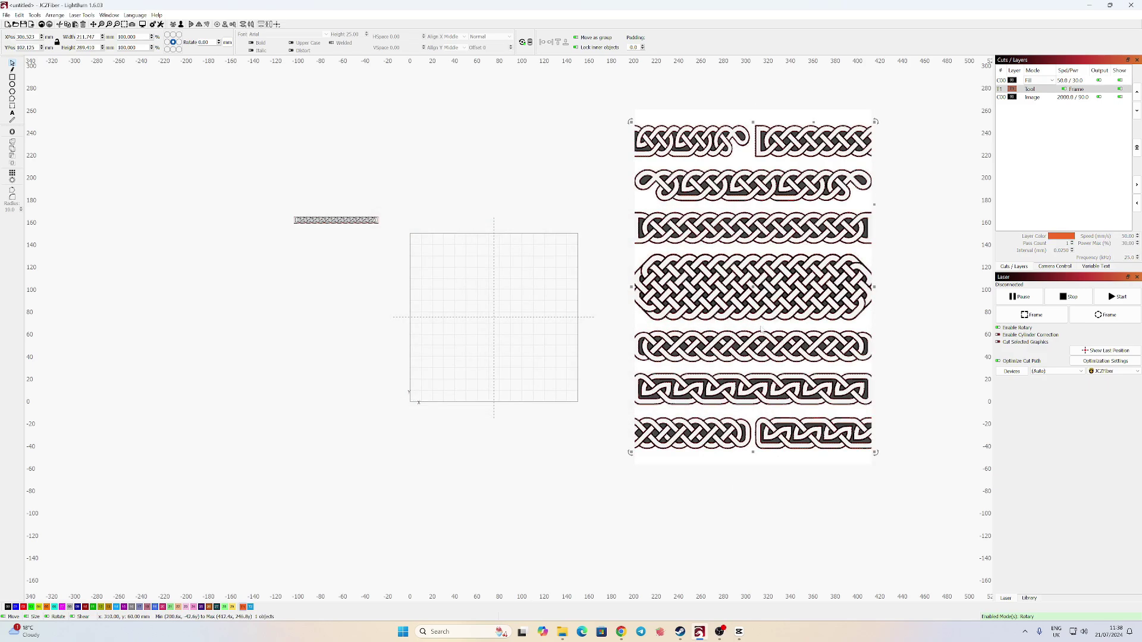
{"action": "left_click_drag", "start_coordinate": [753, 285], "coordinate": [542, 285]}
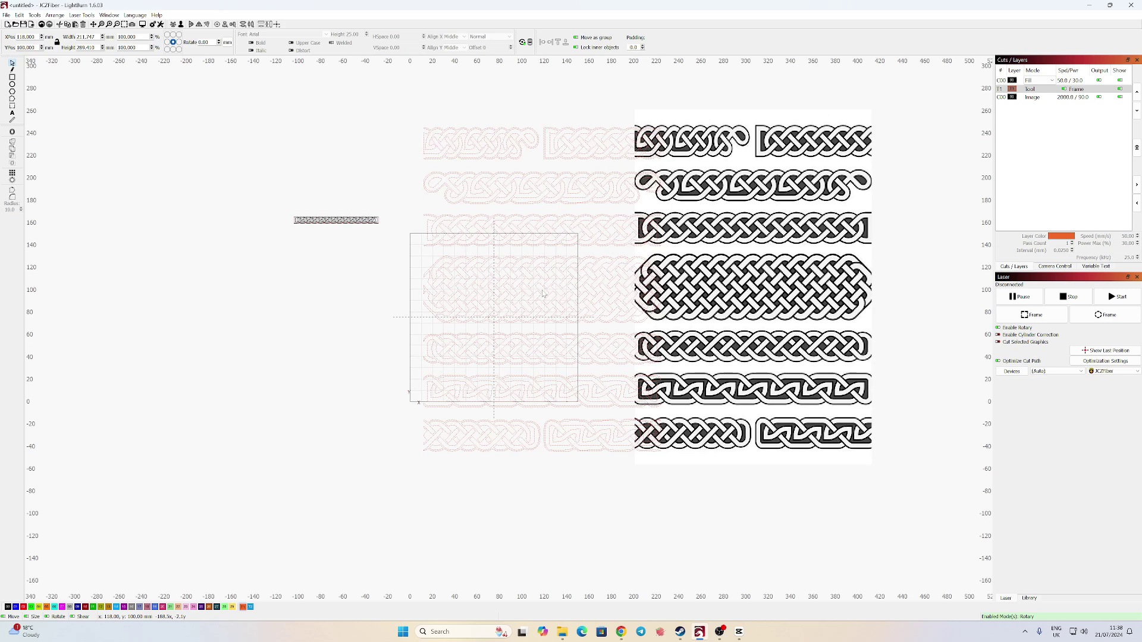
- Delete the original knot image, then move and ungroup the traced outlines
{"action": "left_click", "coordinate": [723, 295]}
{"action": "key", "text": "Delete"}
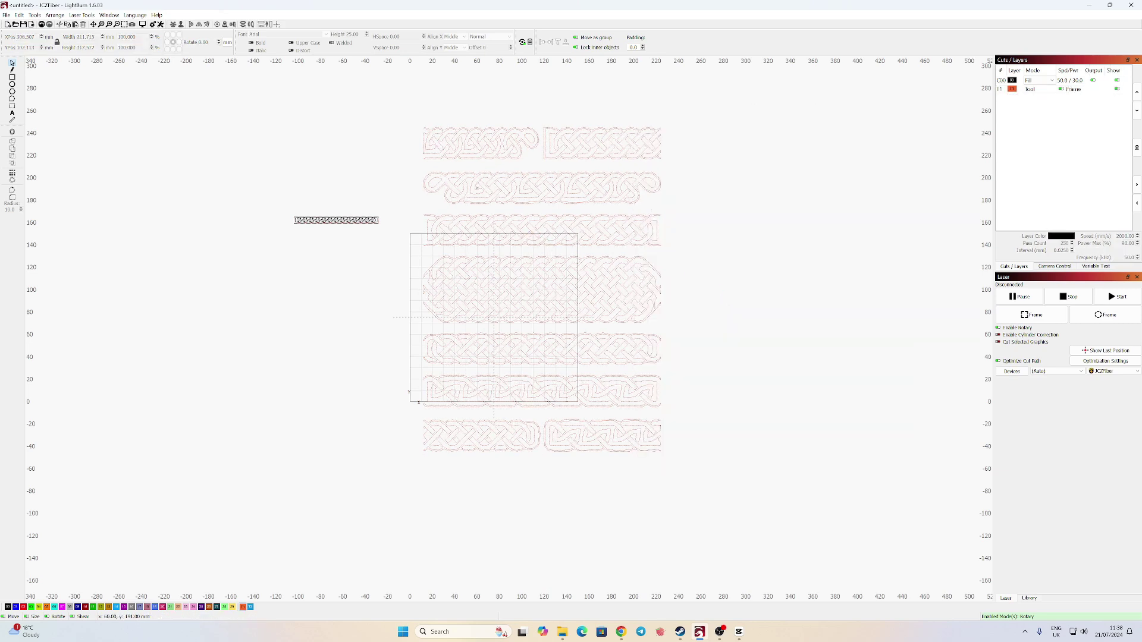
{"action": "left_click", "coordinate": [489, 188]}
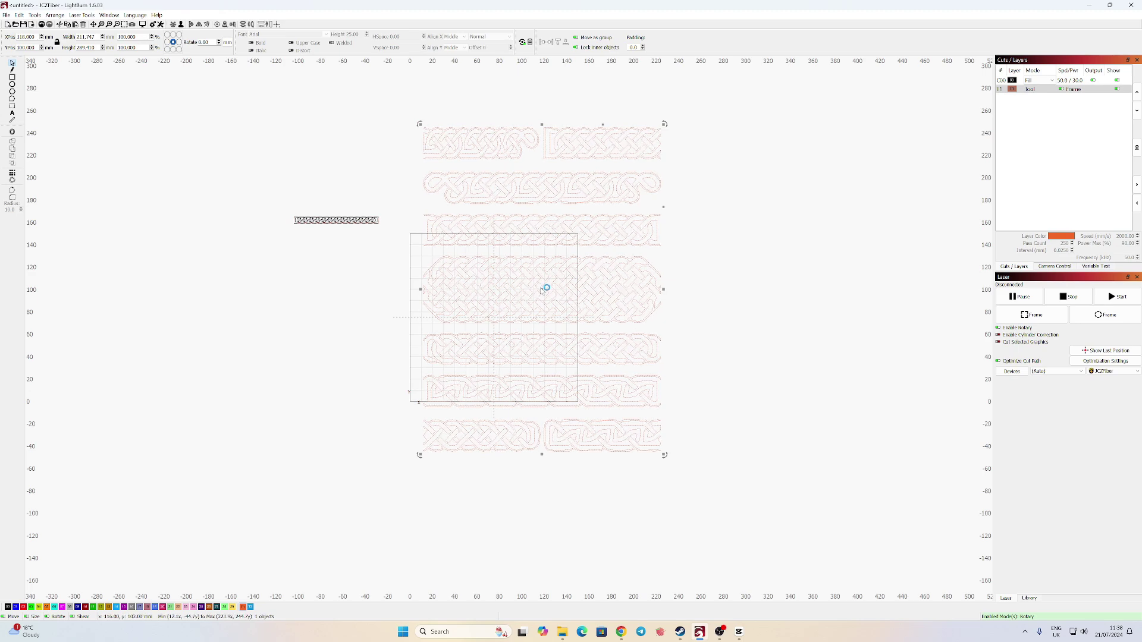
{"action": "left_click_drag", "start_coordinate": [540, 289], "coordinate": [734, 271]}
{"action": "left_click", "coordinate": [562, 291]}
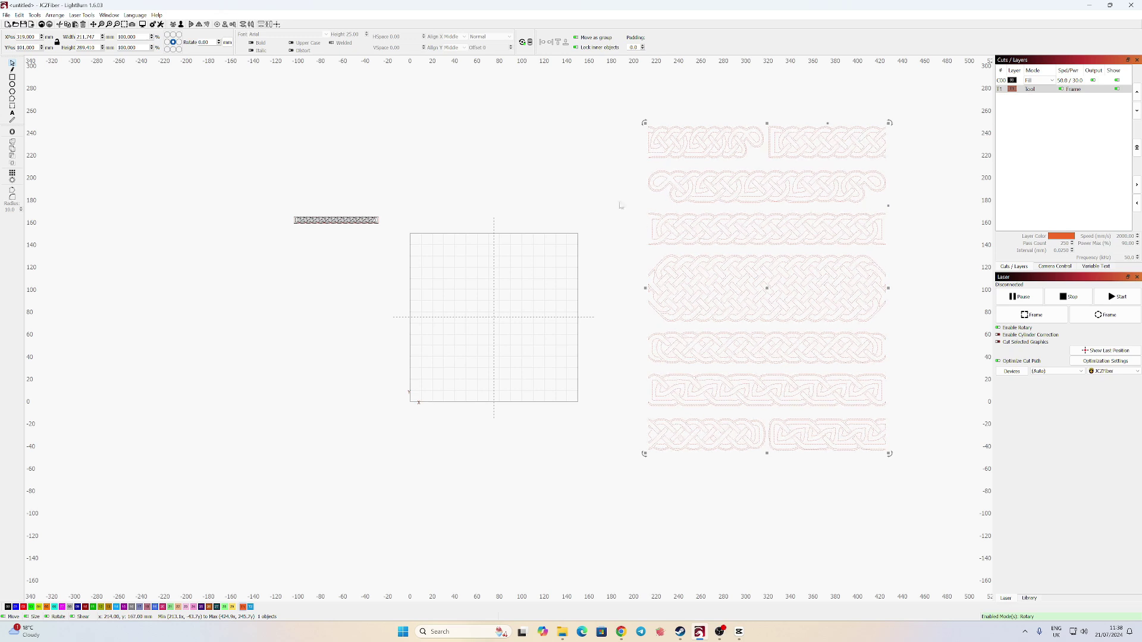
{"action": "left_click", "coordinate": [181, 24]}
- Delete all knot rows except one, group that remaining band and move it down-left
{"action": "left_click", "coordinate": [619, 202]}
{"action": "left_click_drag", "start_coordinate": [624, 113], "coordinate": [898, 209]}
{"action": "key", "text": "Delete"}
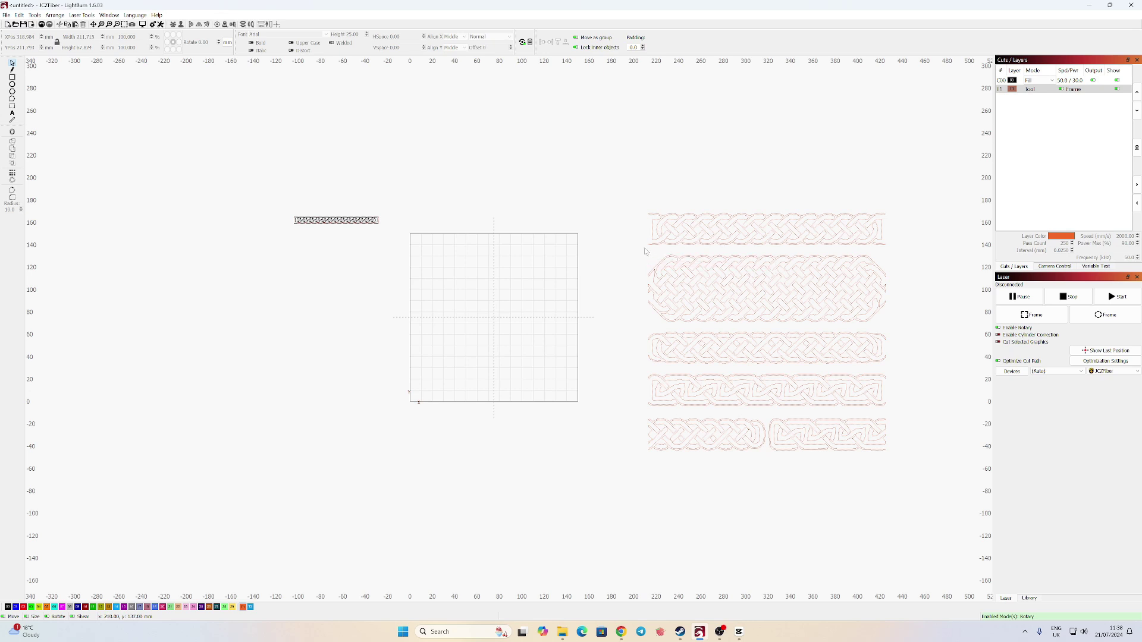
{"action": "left_click_drag", "start_coordinate": [640, 248], "coordinate": [909, 471]}
{"action": "key", "text": "Delete"}
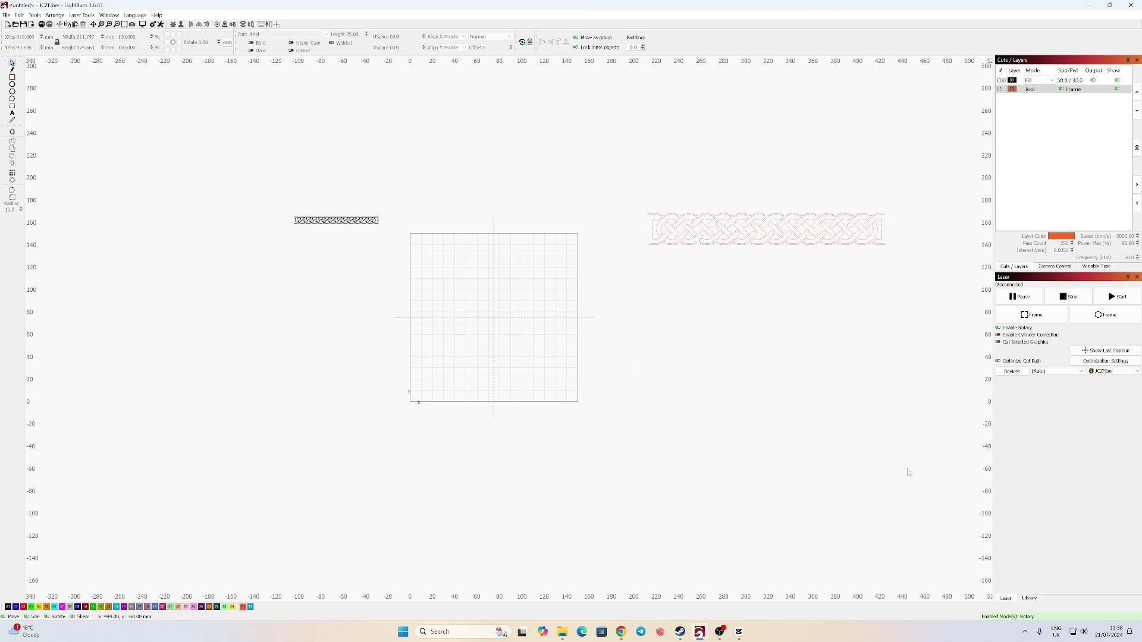
{"action": "left_click_drag", "start_coordinate": [635, 197], "coordinate": [901, 278]}
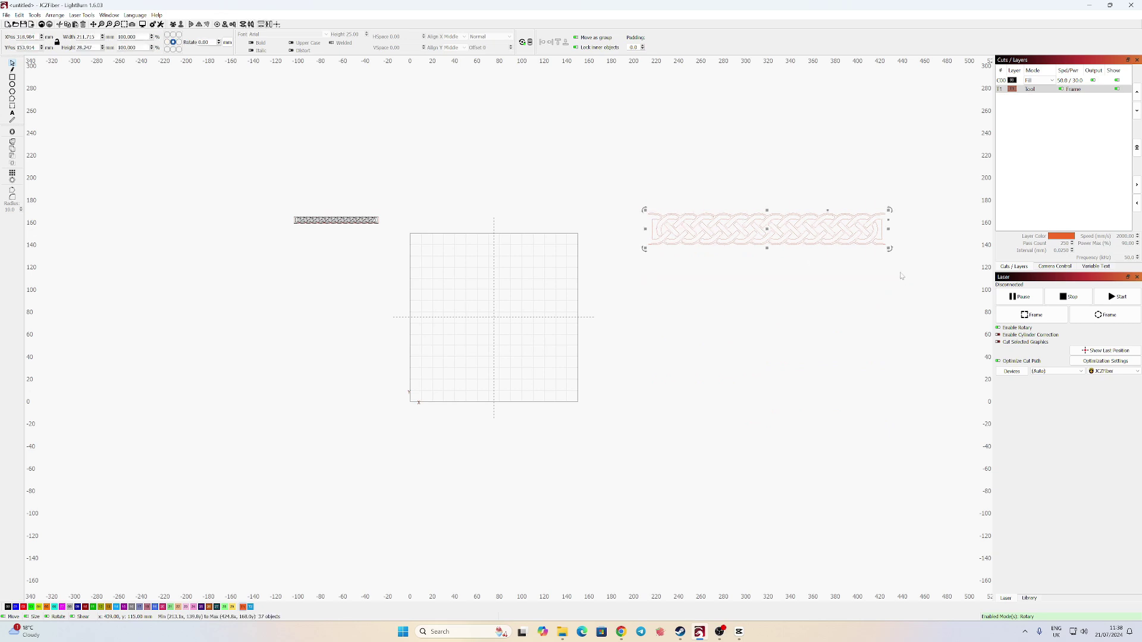
{"action": "left_click", "coordinate": [173, 25]}
{"action": "left_click_drag", "start_coordinate": [766, 231], "coordinate": [728, 292]}
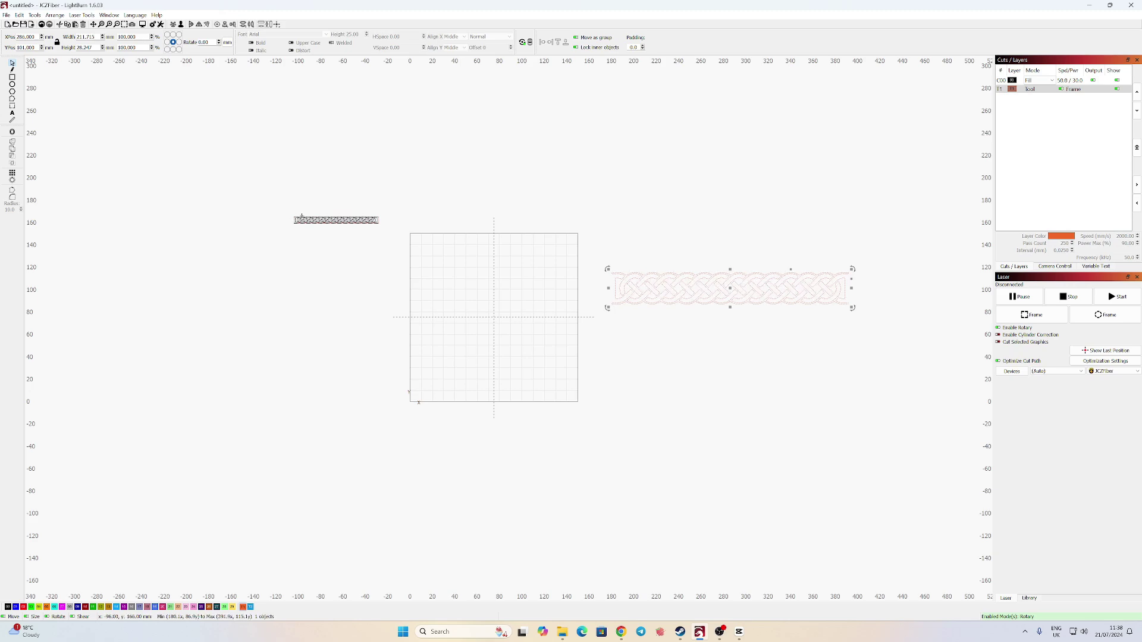
- Select the small knot band and bring the work area into view
{"action": "scroll", "coordinate": [344, 229], "scroll_direction": "up", "scroll_amount": 8}
{"action": "left_click", "coordinate": [274, 197]}
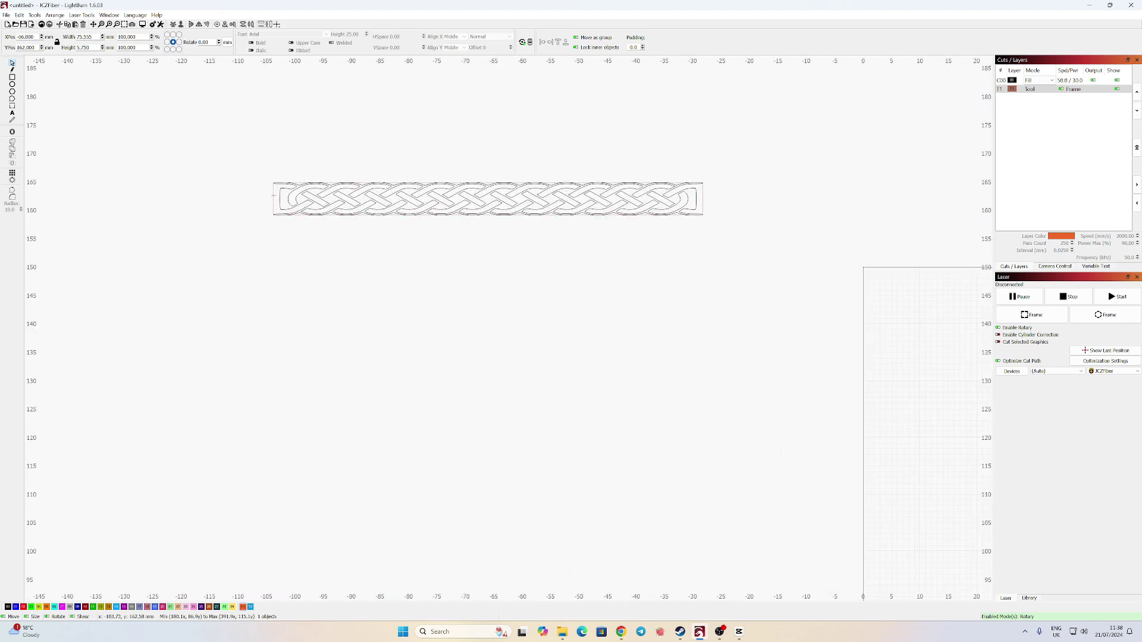
{"action": "scroll", "coordinate": [660, 356], "scroll_direction": "down", "scroll_amount": 8}
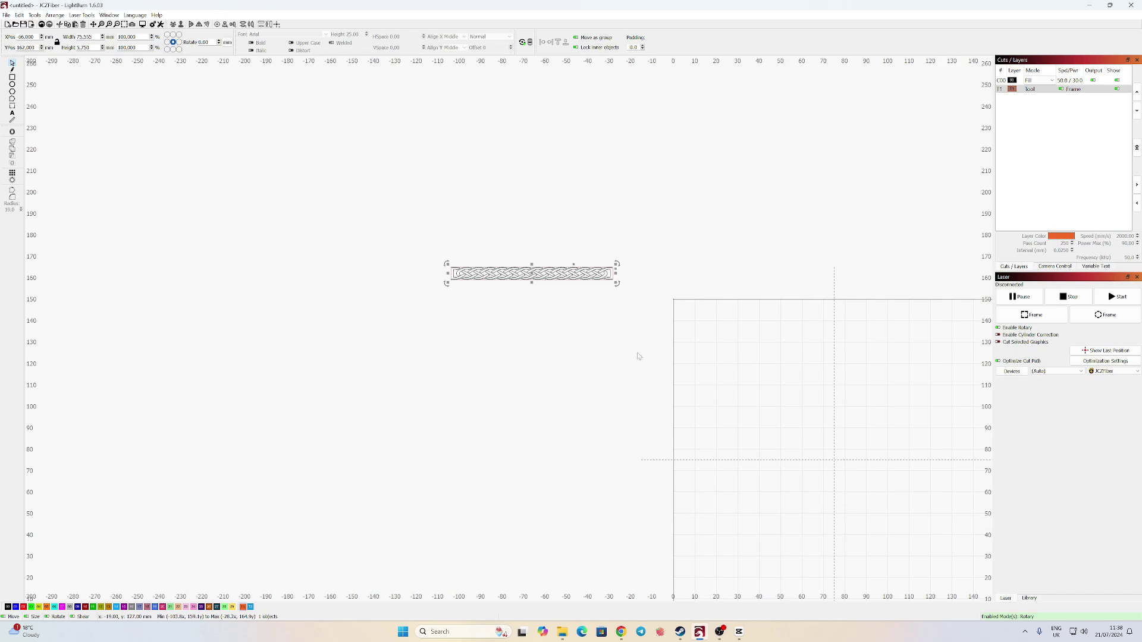
{"action": "left_click_drag", "start_coordinate": [823, 403], "coordinate": [474, 369]}
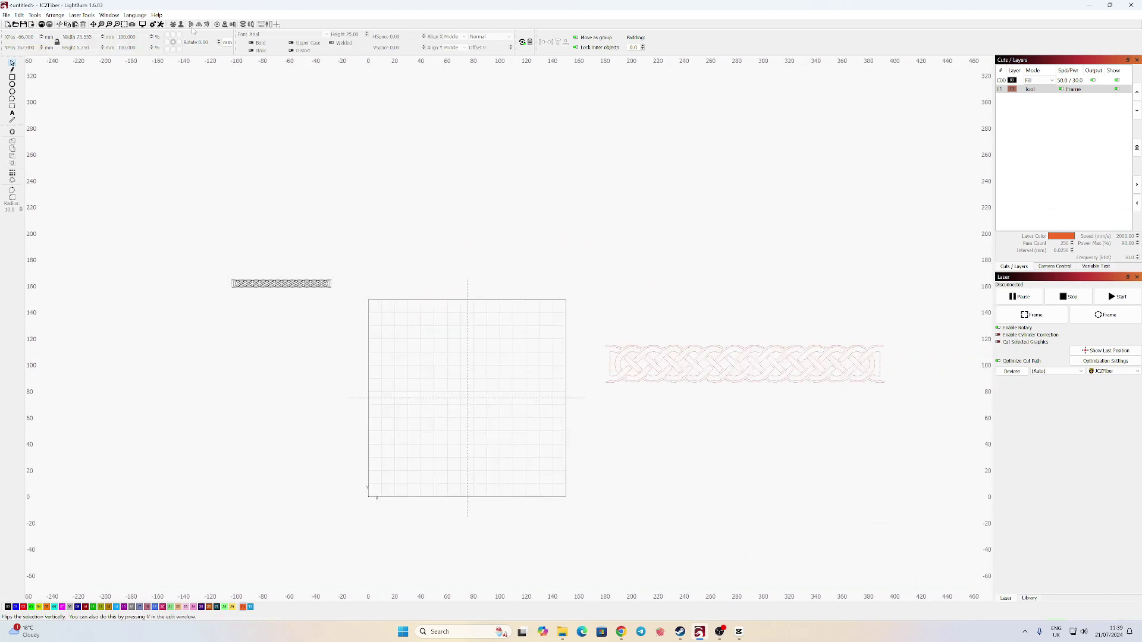
- Recheck the chuck rotary settings and select the large pink knot band
{"action": "left_click", "coordinate": [522, 43]}
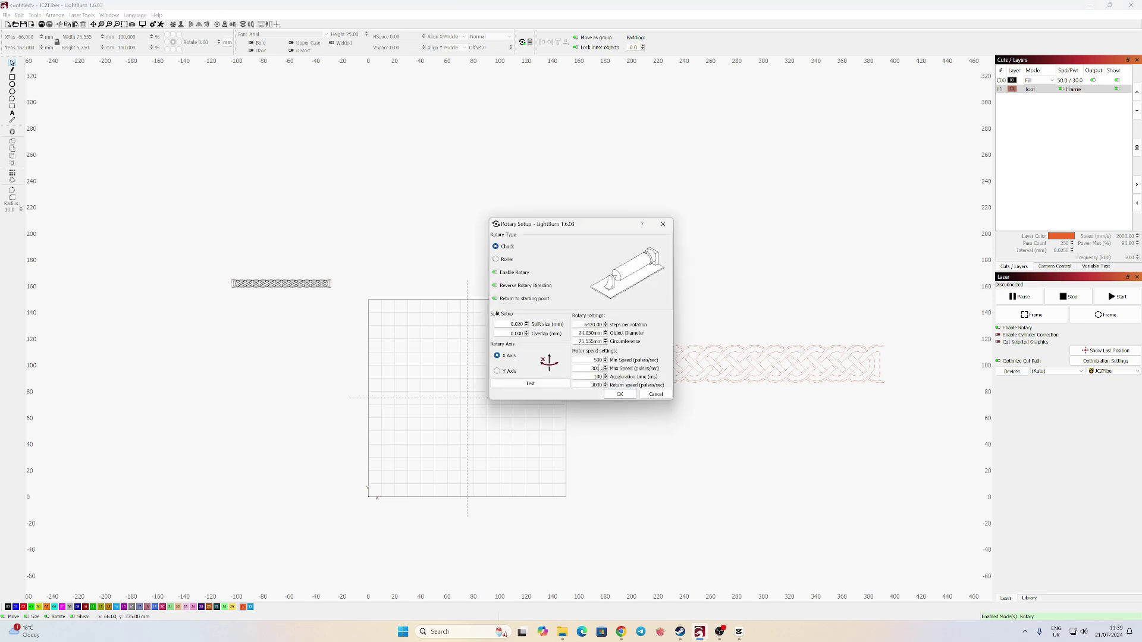
{"action": "left_click", "coordinate": [620, 395]}
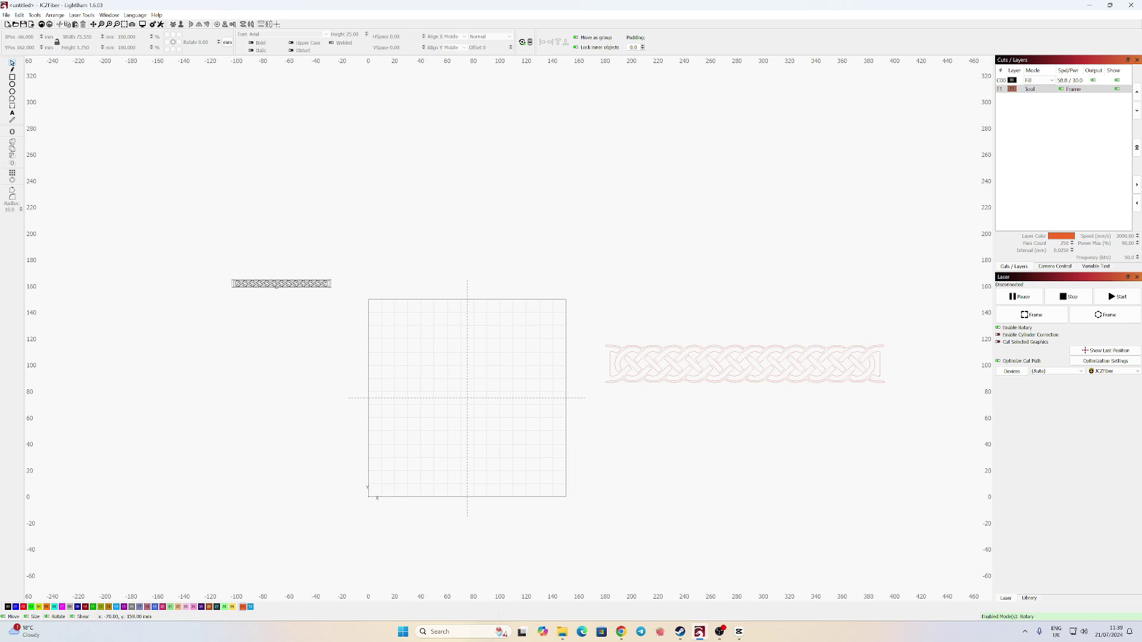
{"action": "left_click_drag", "start_coordinate": [597, 337], "coordinate": [901, 411]}
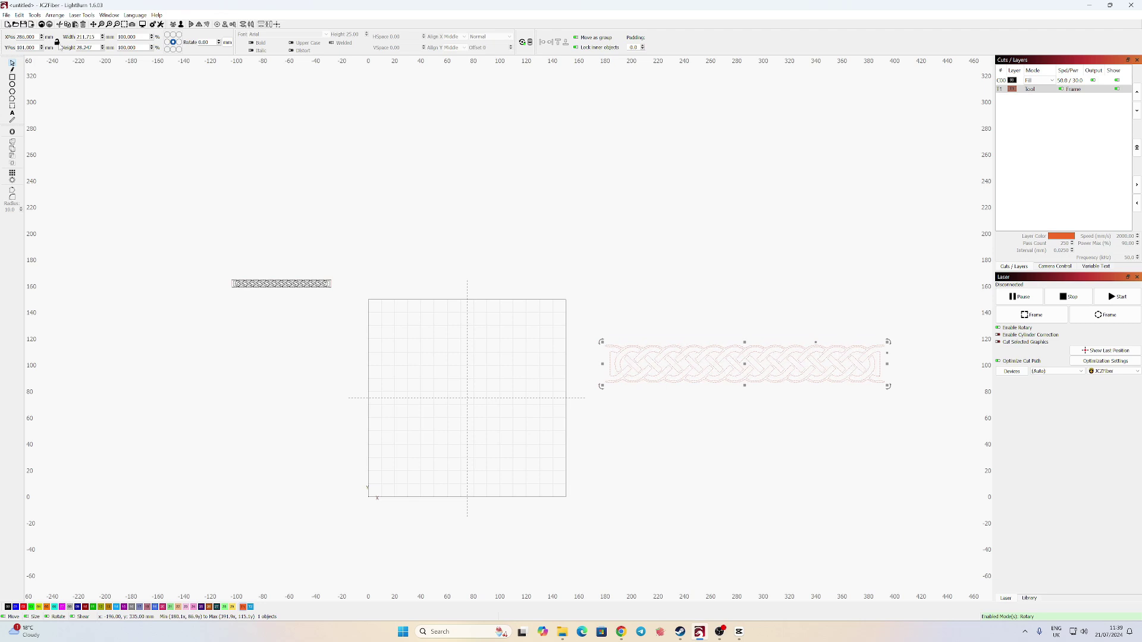
- Scale the pink band to 73.55 × 5.749 mm and place it under the black band
{"action": "double_click", "coordinate": [85, 37]}
{"action": "type", "text": "75.555"}
{"action": "key", "text": "Return"}
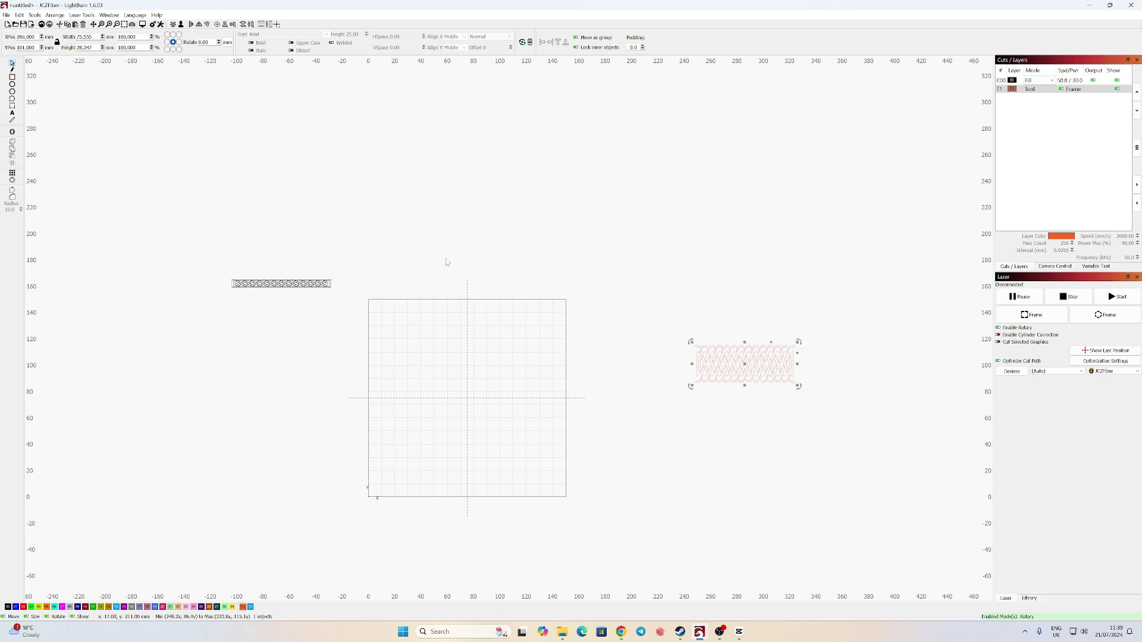
{"action": "double_click", "coordinate": [84, 48]}
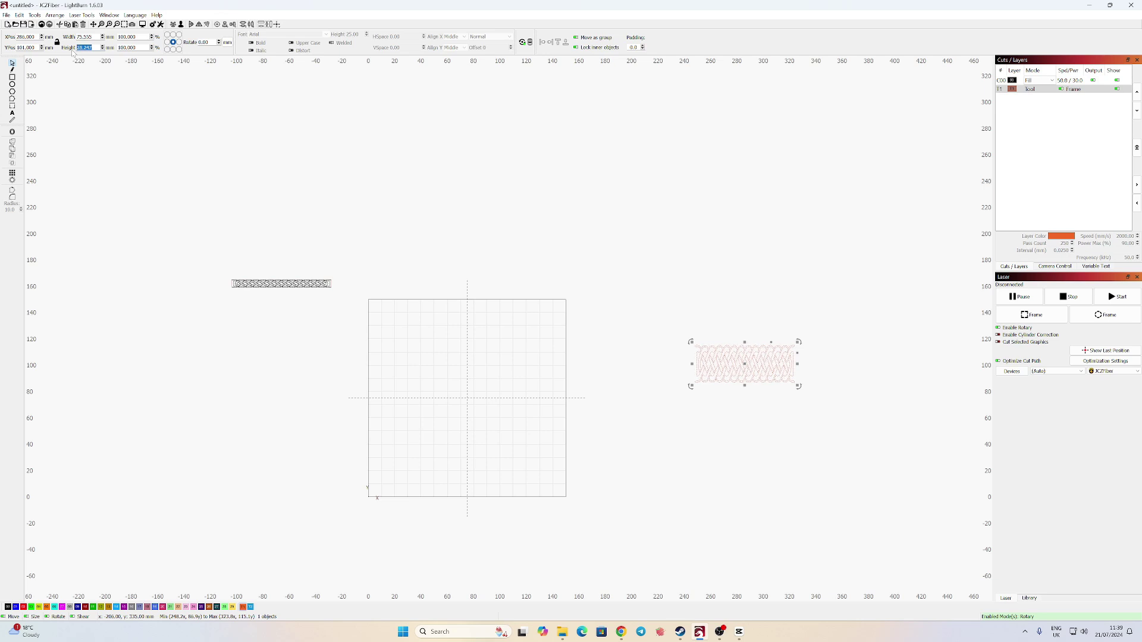
{"action": "type", "text": "5.749"}
{"action": "key", "text": "Return"}
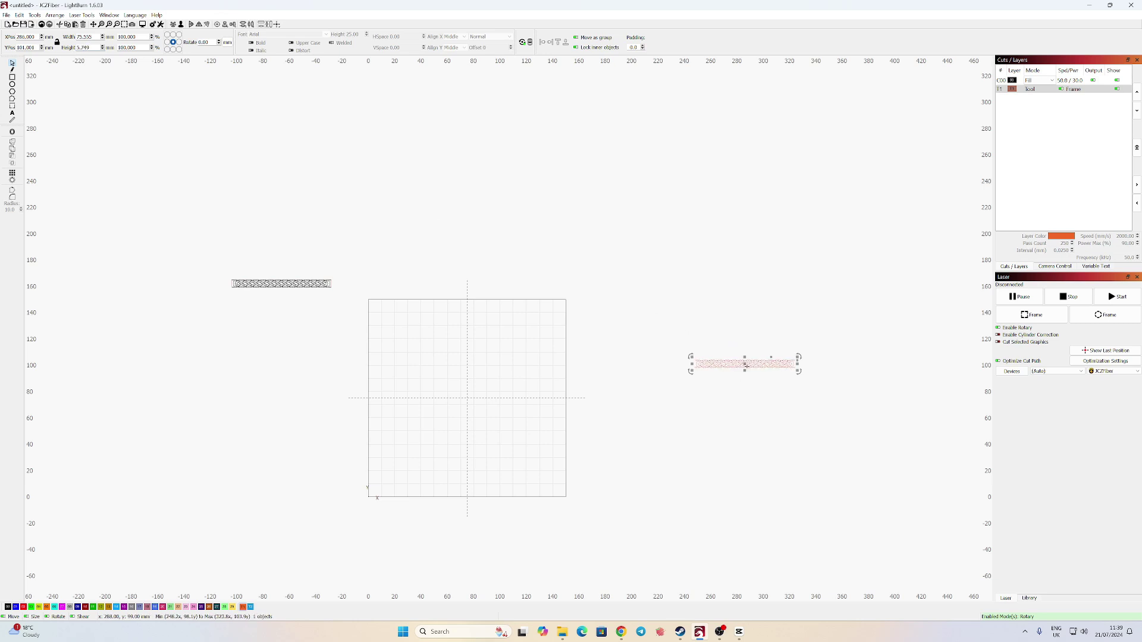
{"action": "left_click_drag", "start_coordinate": [746, 365], "coordinate": [283, 299]}
- Move the thin pink strip onto the black C00 layer, then select the upper framed strip
{"action": "scroll", "coordinate": [209, 274], "scroll_direction": "up", "scroll_amount": 3}
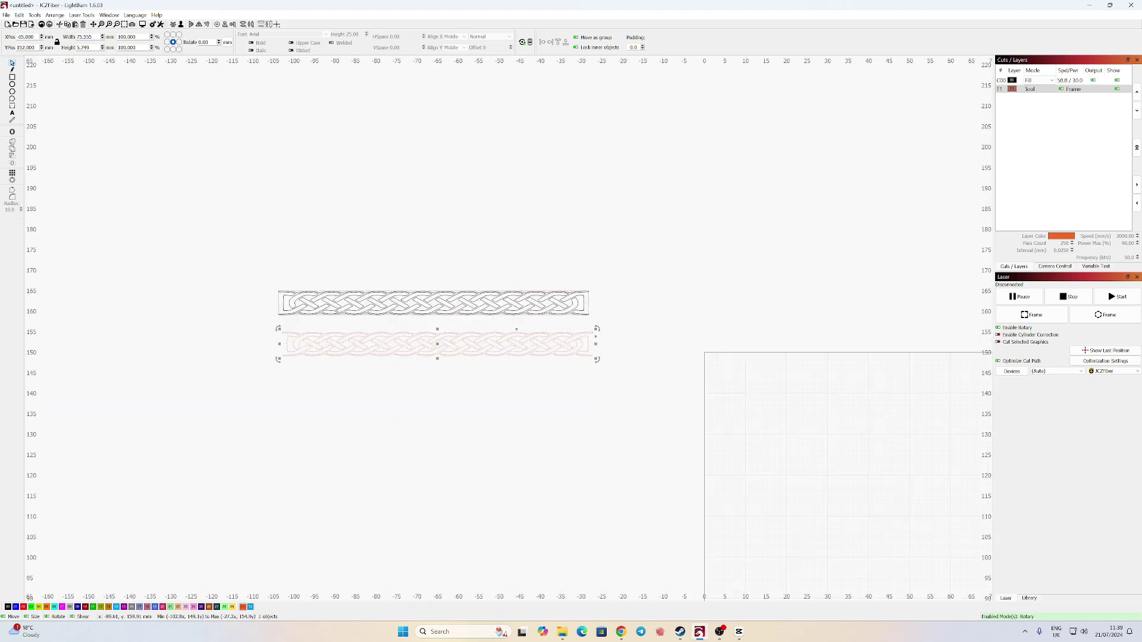
{"action": "left_click", "coordinate": [424, 390]}
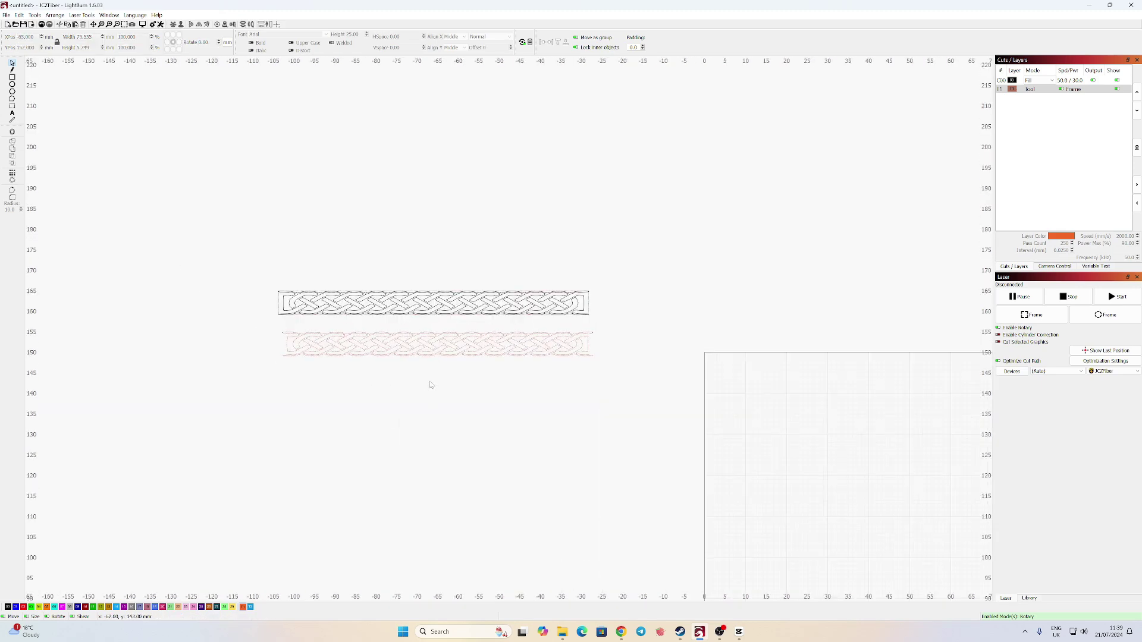
{"action": "left_click_drag", "start_coordinate": [275, 325], "coordinate": [604, 379]}
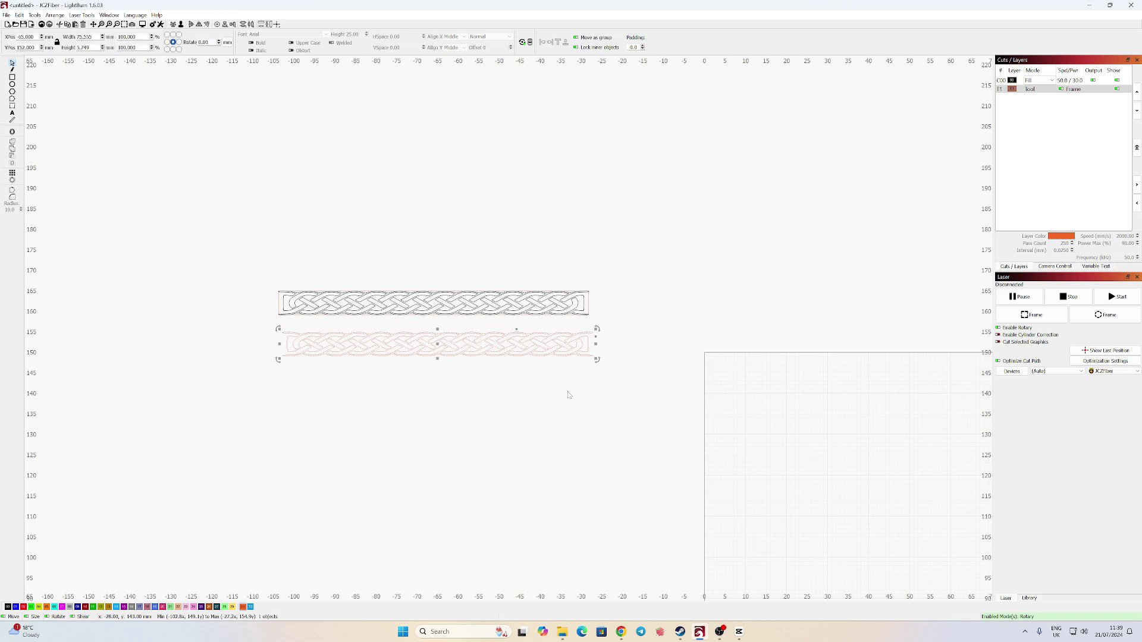
{"action": "left_click", "coordinate": [8, 607]}
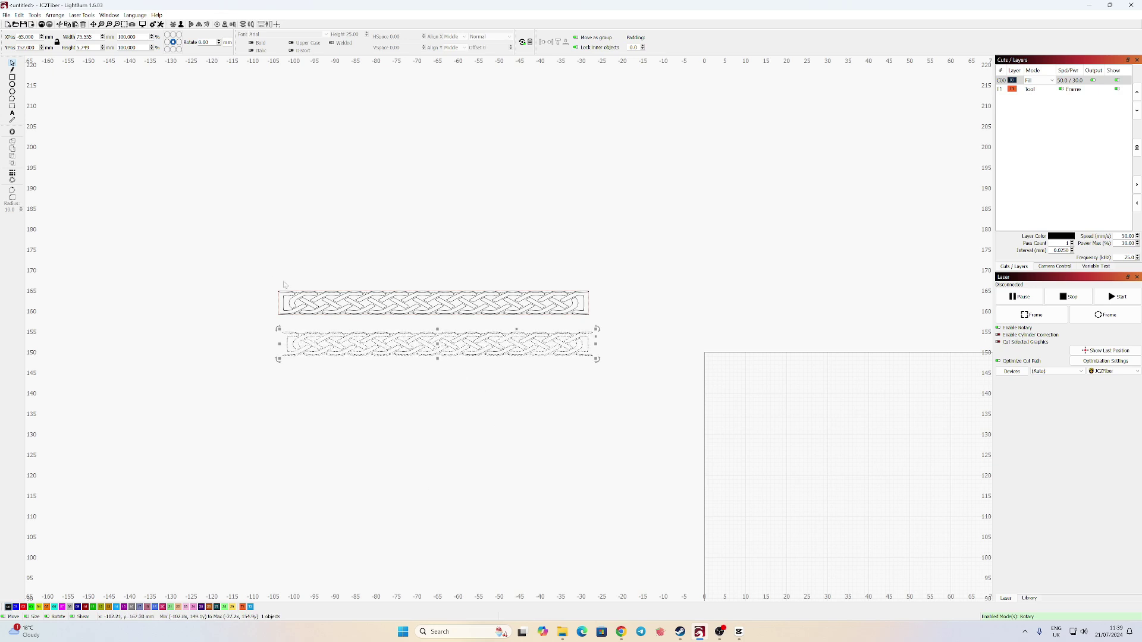
{"action": "left_click_drag", "start_coordinate": [262, 278], "coordinate": [619, 337]}
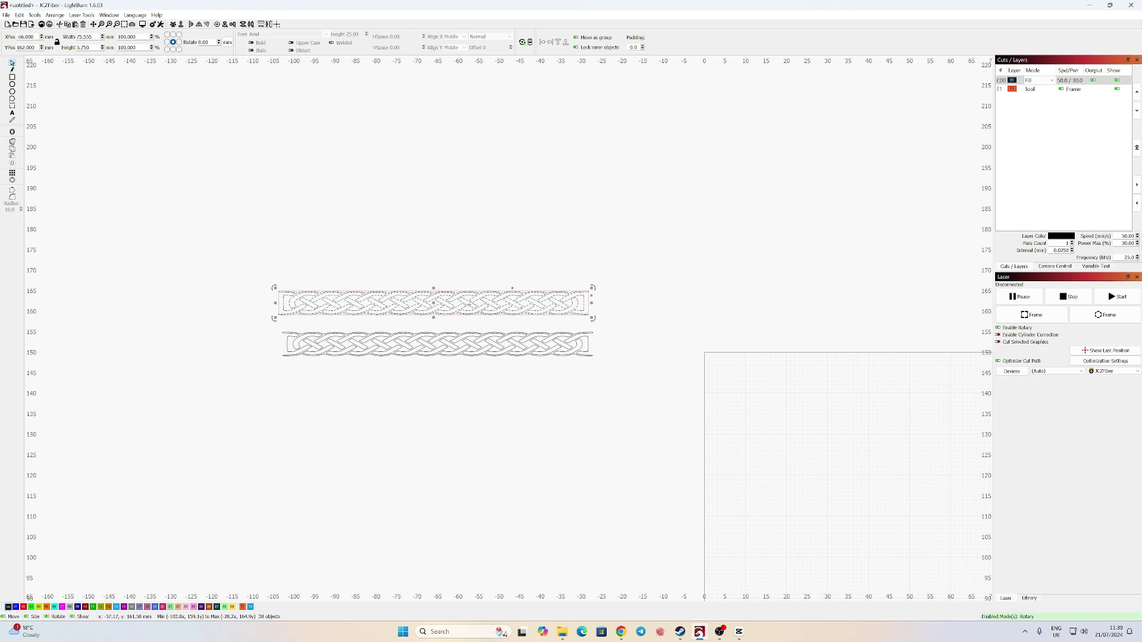
- Centre the framed knot band at 75, 75 on the work area and run a job preview
{"action": "key", "text": "p"}
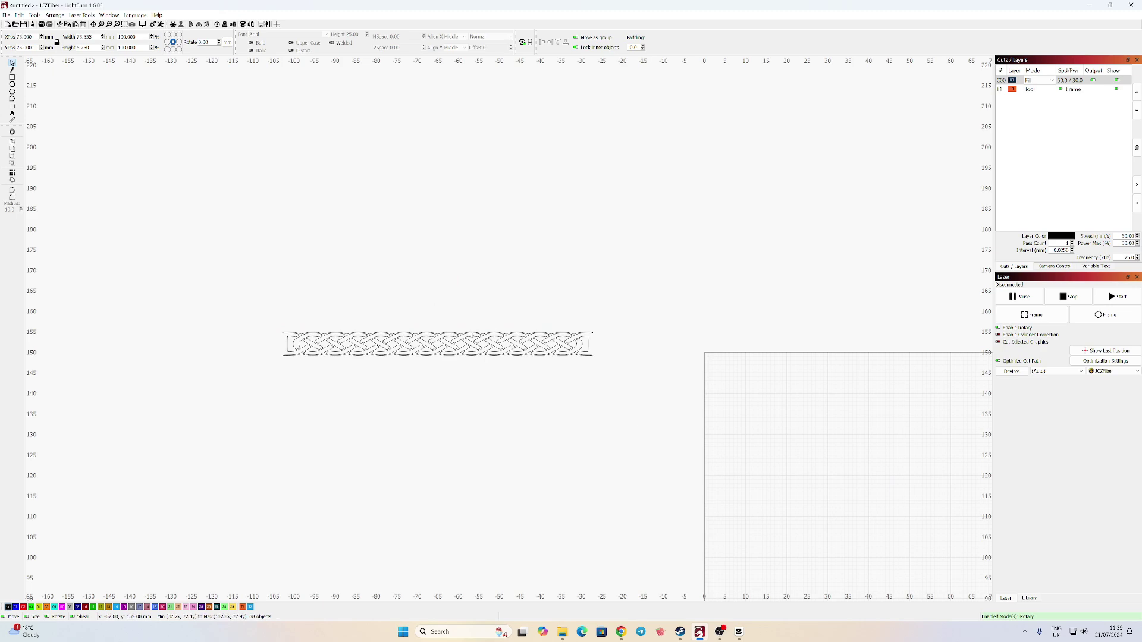
{"action": "scroll", "coordinate": [483, 406], "scroll_direction": "up", "scroll_amount": 4}
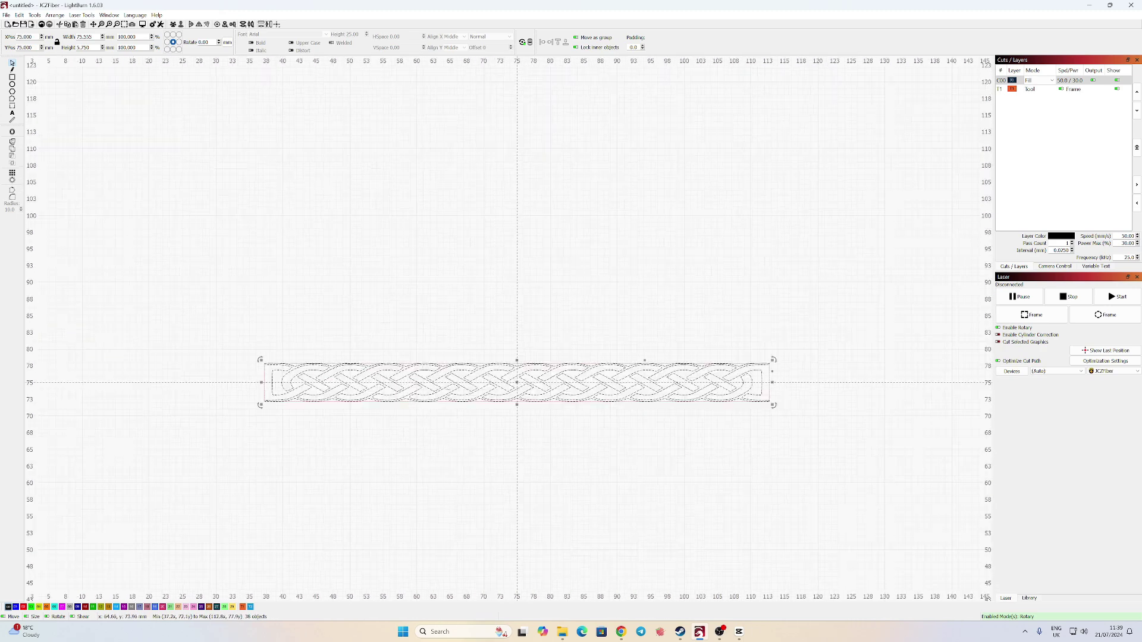
{"action": "left_click", "coordinate": [185, 372]}
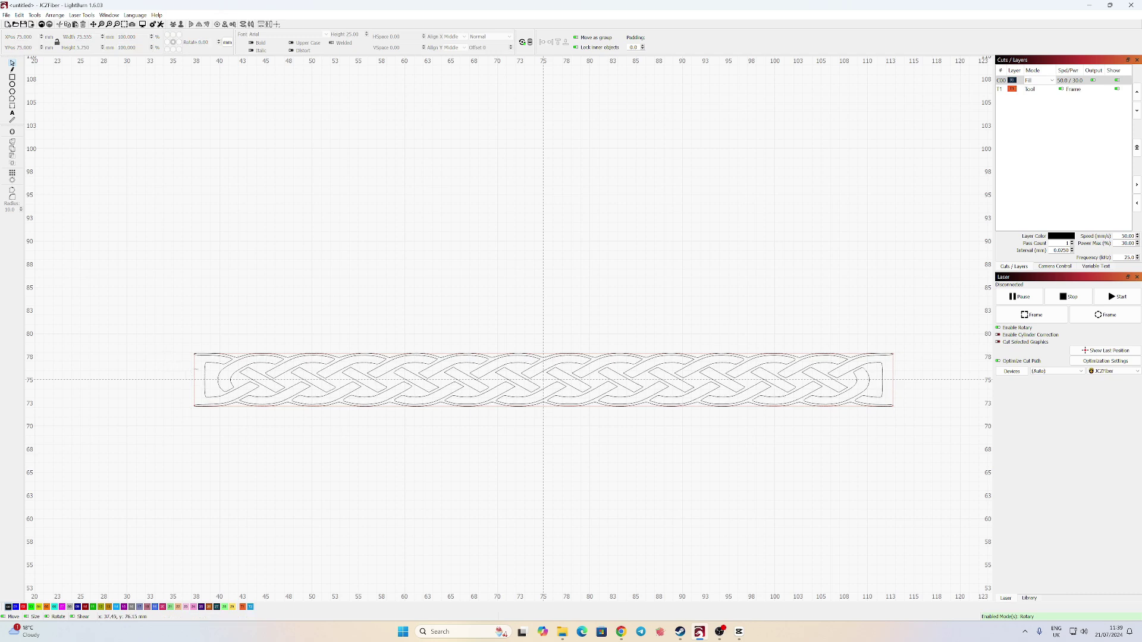
{"action": "left_click", "coordinate": [193, 370]}
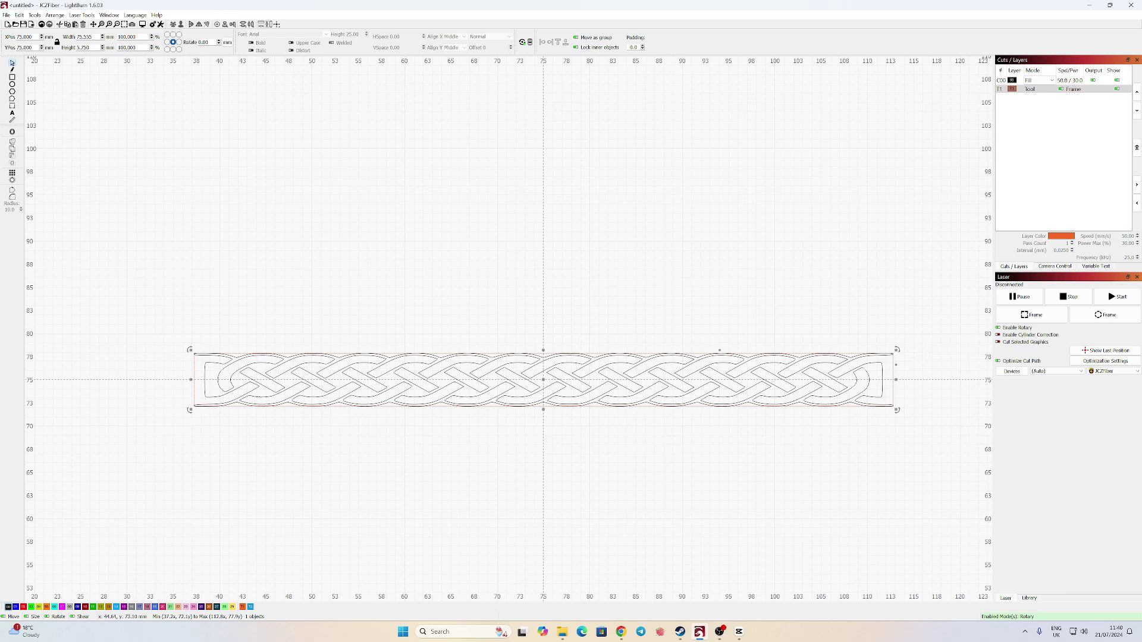
{"action": "left_click", "coordinate": [437, 371]}
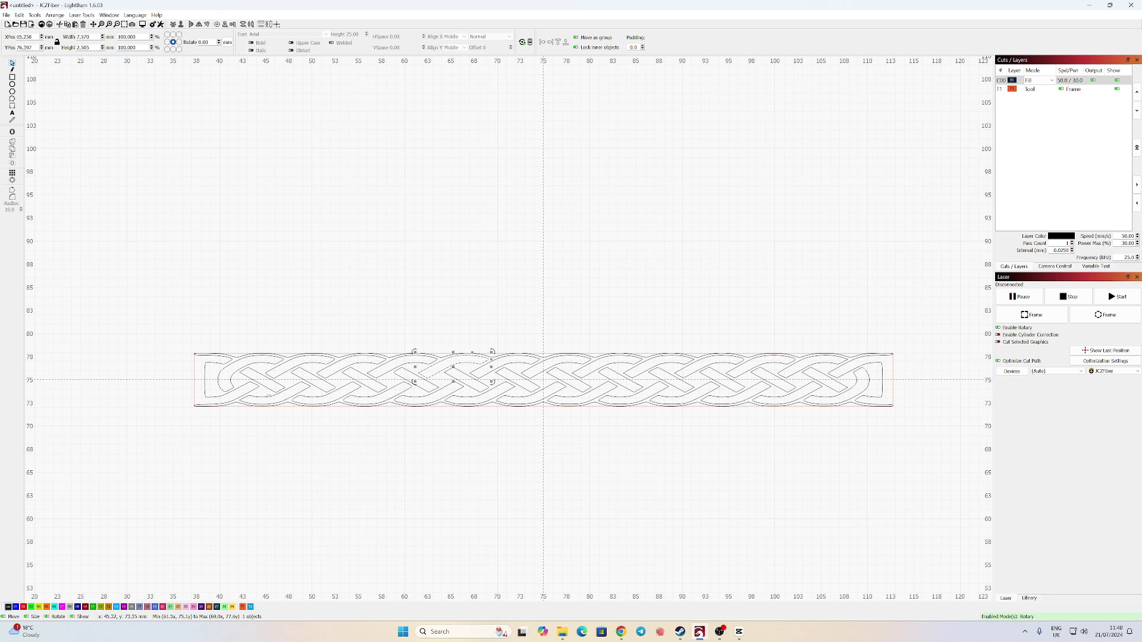
{"action": "left_click", "coordinate": [164, 352]}
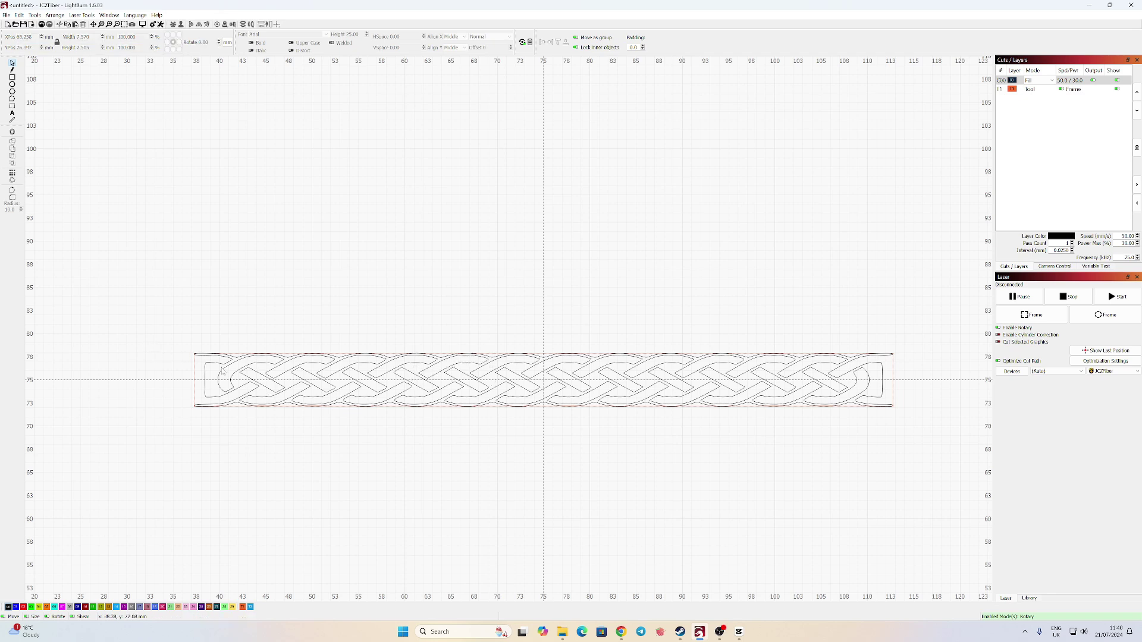
{"action": "left_click", "coordinate": [143, 24]}
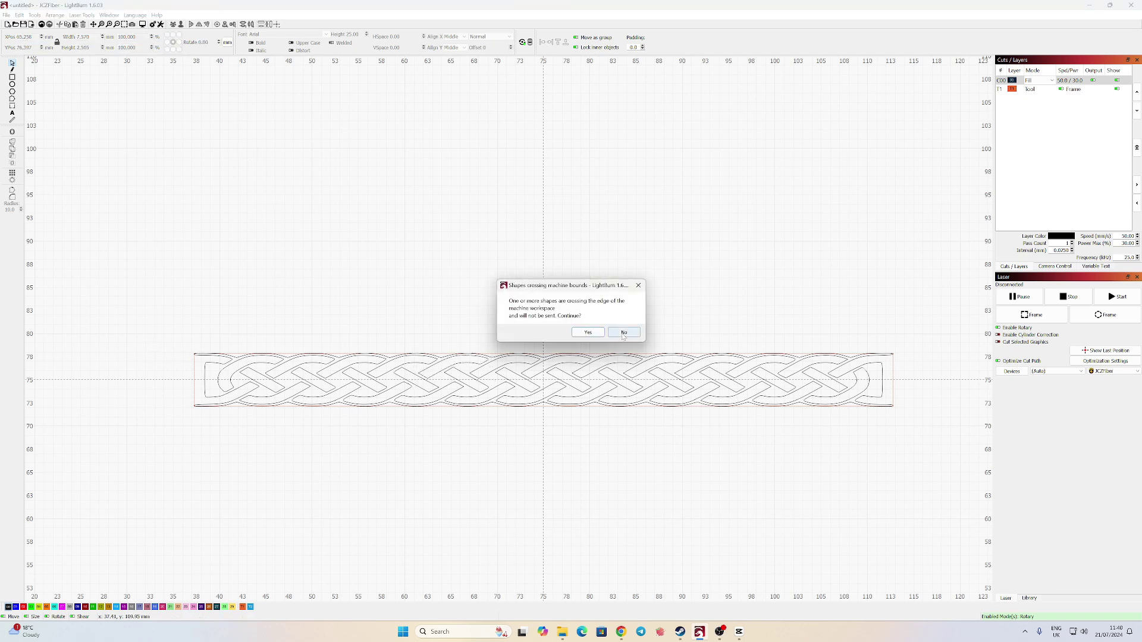
{"action": "left_click", "coordinate": [587, 333]}
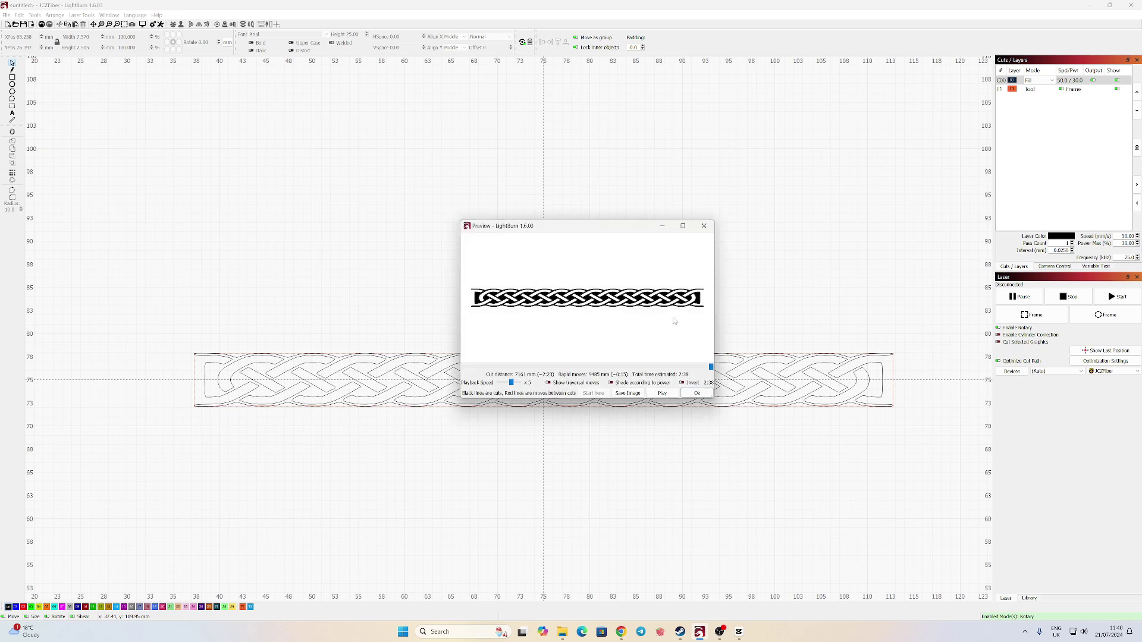
{"action": "left_click", "coordinate": [705, 226]}
{"action": "scroll", "coordinate": [280, 288], "scroll_direction": "down", "scroll_amount": 8}
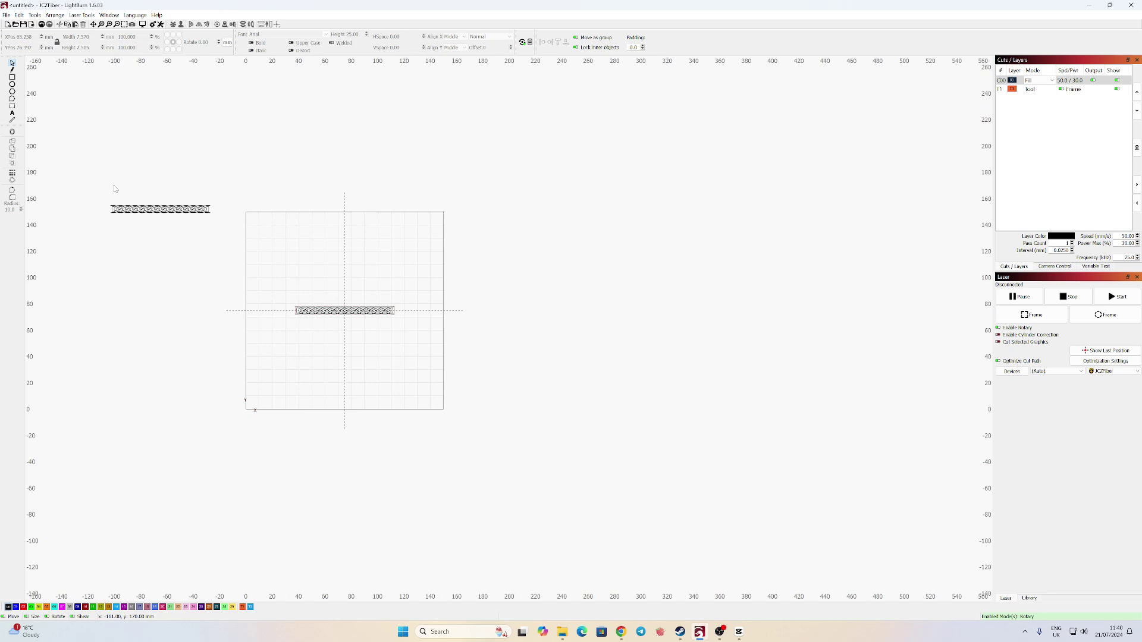
{"action": "left_click_drag", "start_coordinate": [96, 184], "coordinate": [214, 241]}
{"action": "key", "text": "Delete"}
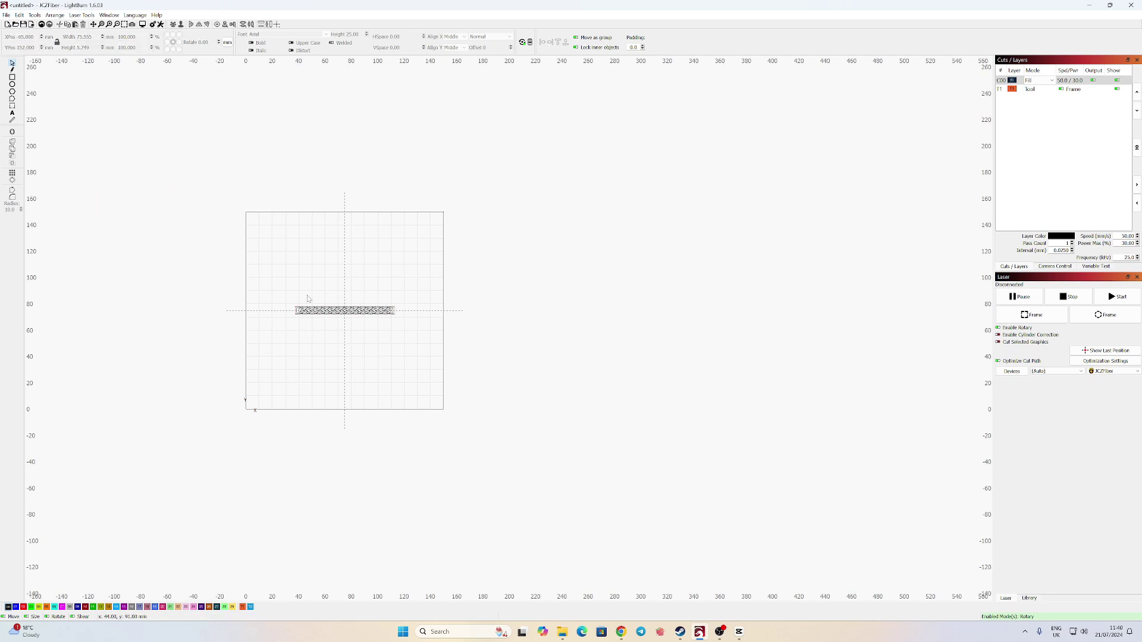
{"action": "scroll", "coordinate": [292, 299], "scroll_direction": "up", "scroll_amount": 4}
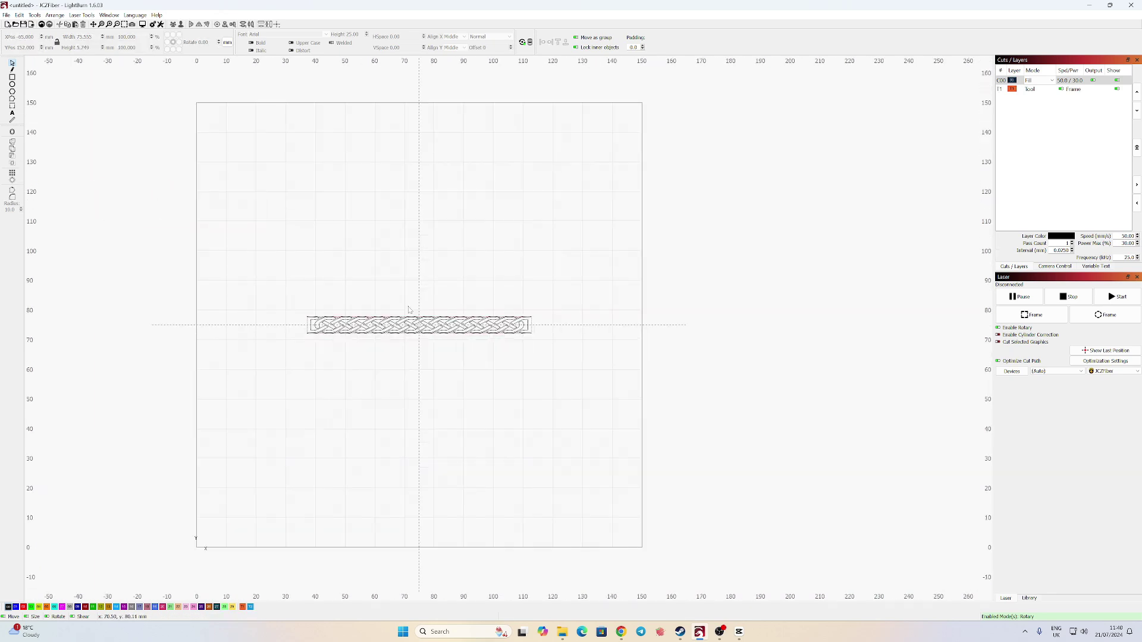
{"action": "left_click", "coordinate": [143, 24]}
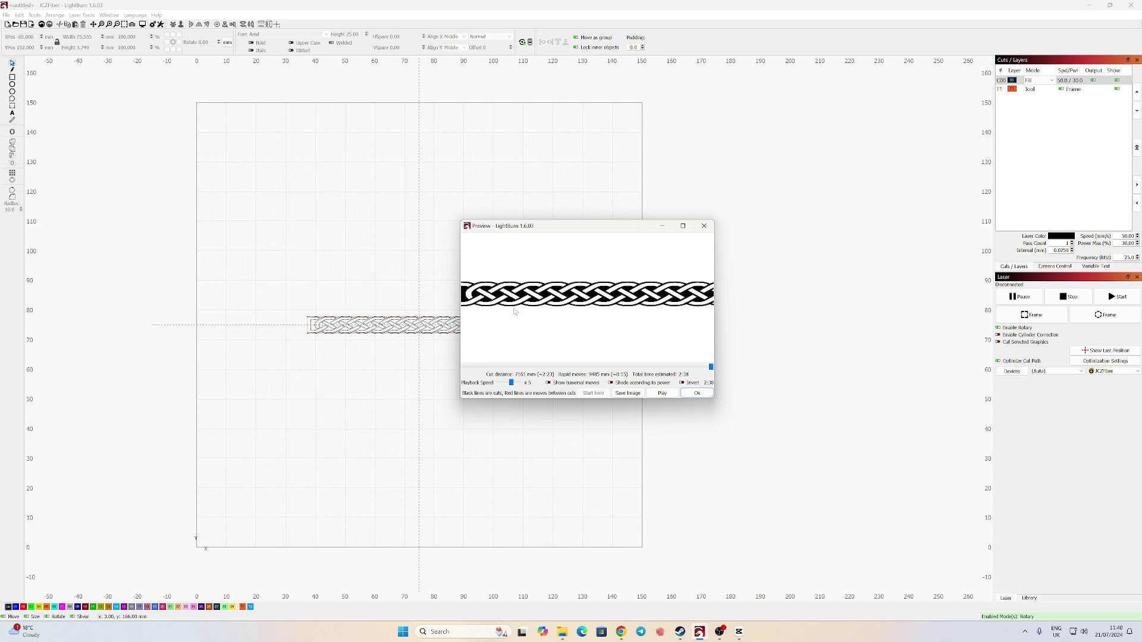
{"action": "scroll", "coordinate": [515, 311], "scroll_direction": "down", "scroll_amount": 2}
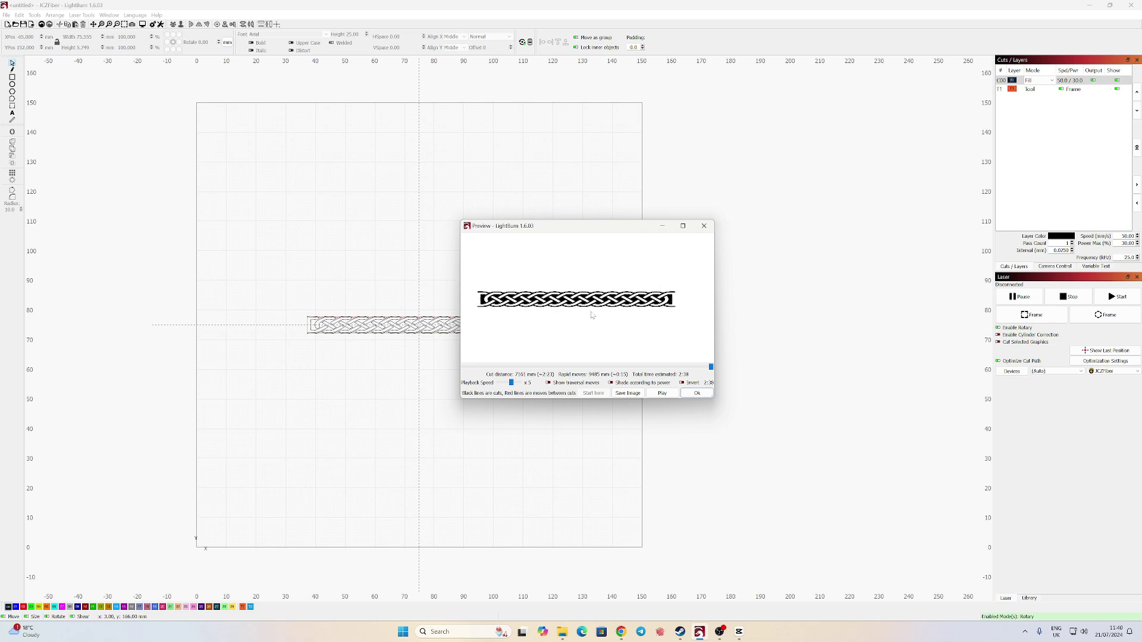
{"action": "left_click", "coordinate": [697, 393]}
{"action": "scroll", "coordinate": [290, 343], "scroll_direction": "up", "scroll_amount": 5}
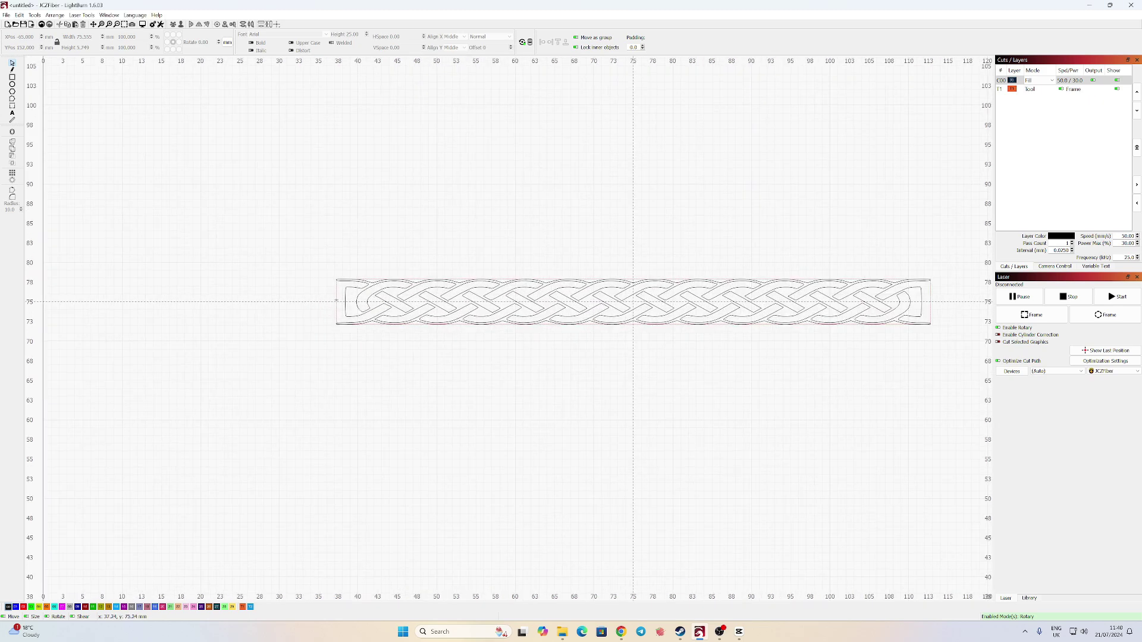
{"action": "left_click", "coordinate": [336, 301]}
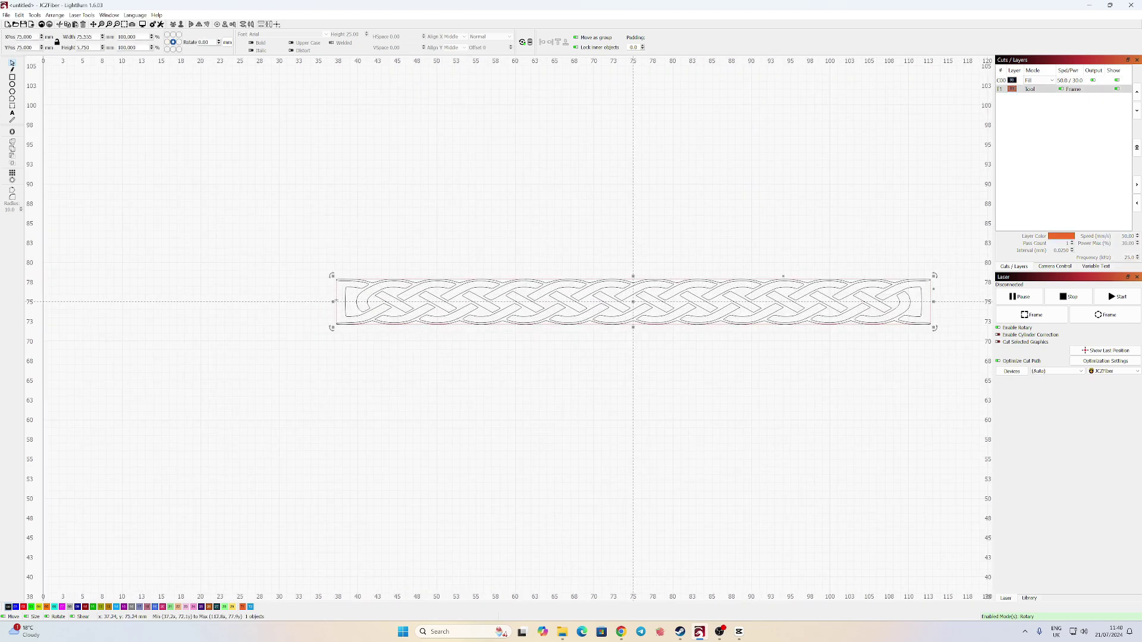
{"action": "left_click", "coordinate": [8, 608]}
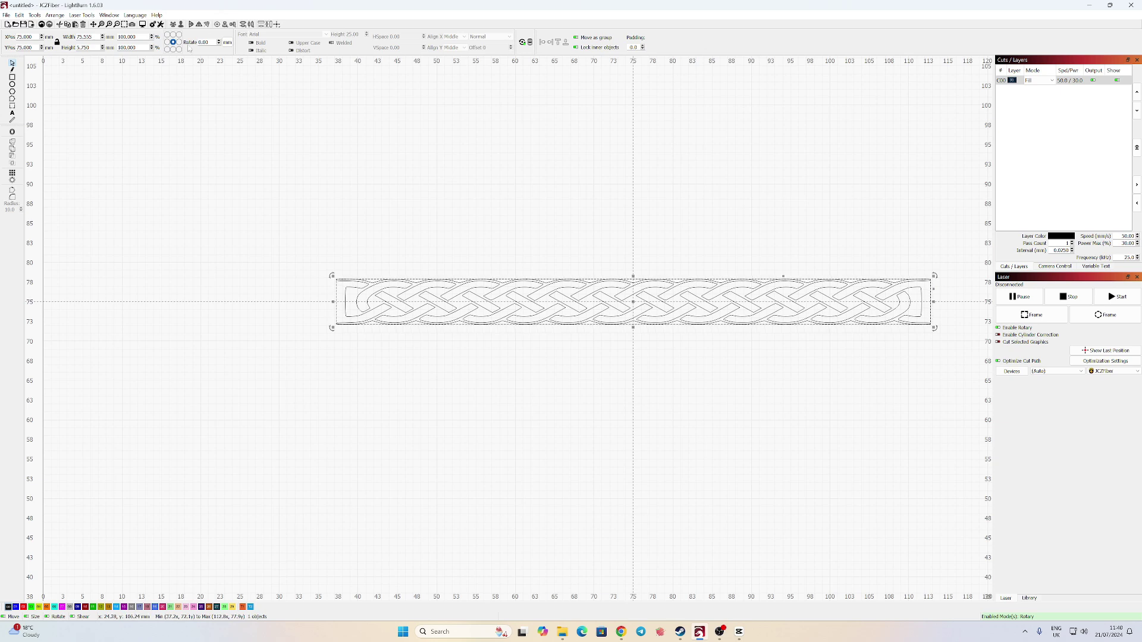
{"action": "left_click", "coordinate": [143, 24]}
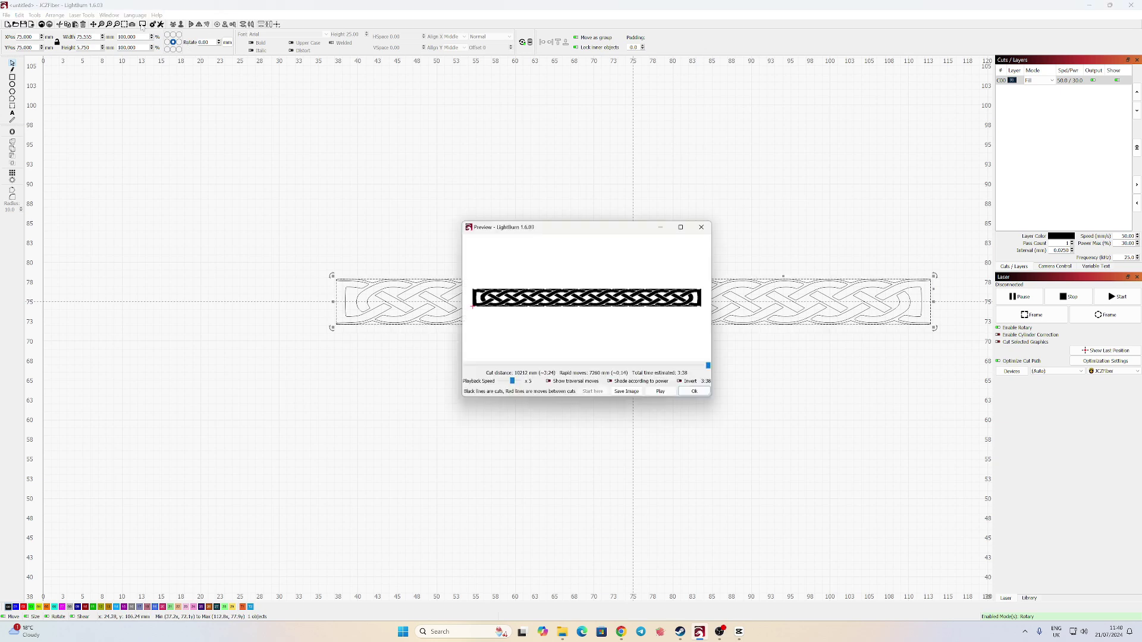
{"action": "scroll", "coordinate": [547, 304], "scroll_direction": "up", "scroll_amount": 2}
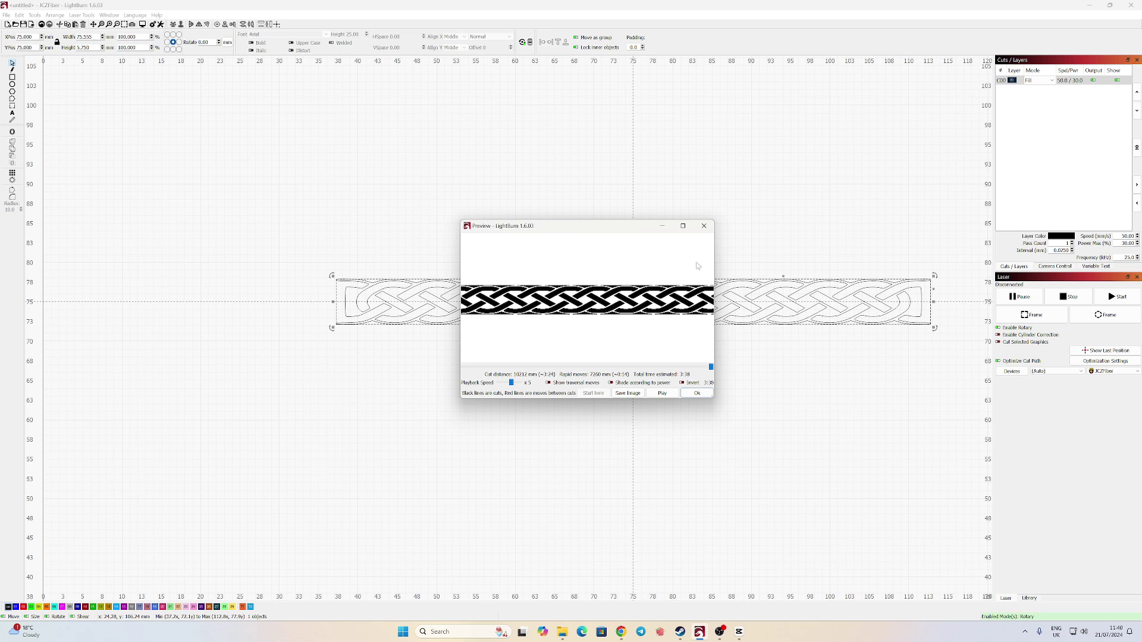
{"action": "left_click", "coordinate": [704, 227]}
{"action": "left_click", "coordinate": [366, 260]}
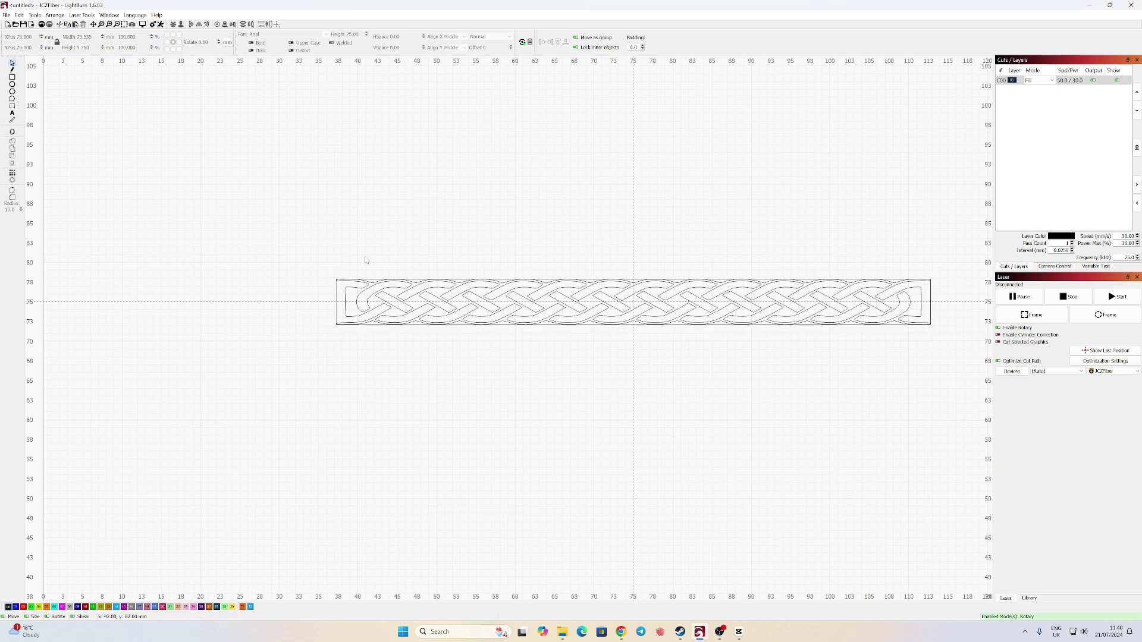
{"action": "left_click", "coordinate": [337, 305]}
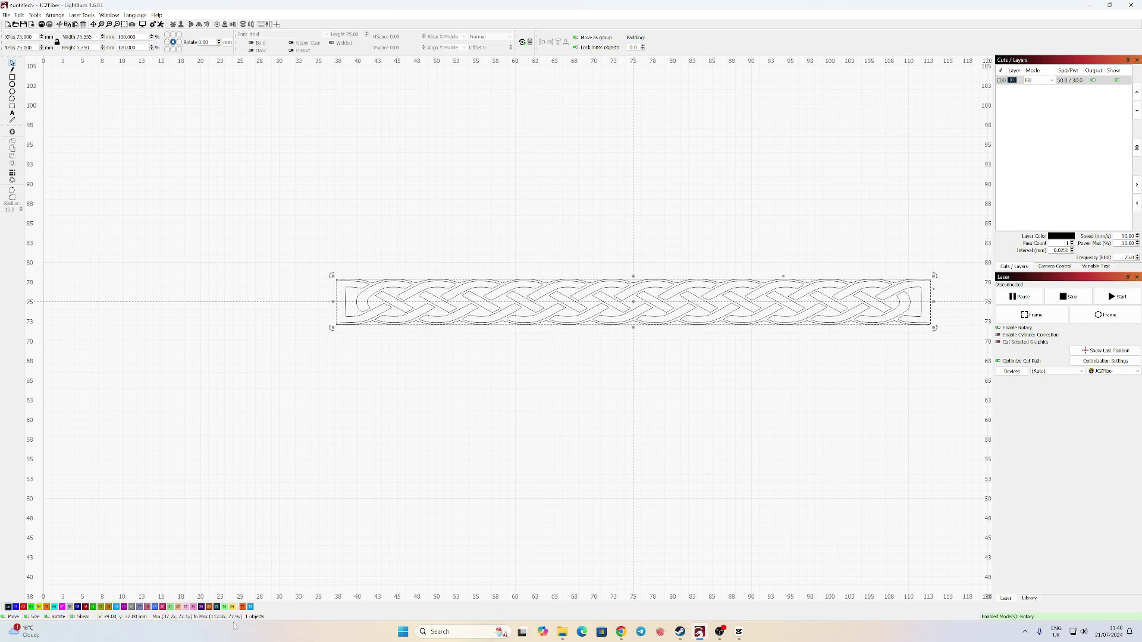
{"action": "left_click", "coordinate": [250, 607]}
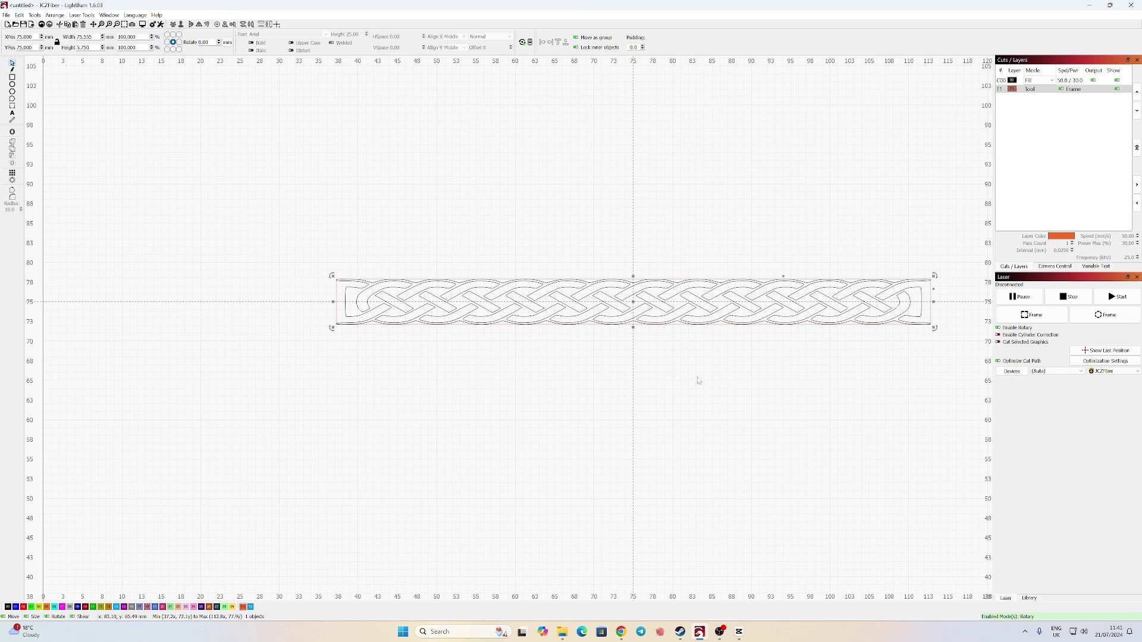
{"action": "left_click_drag", "start_coordinate": [695, 379], "coordinate": [566, 446]}
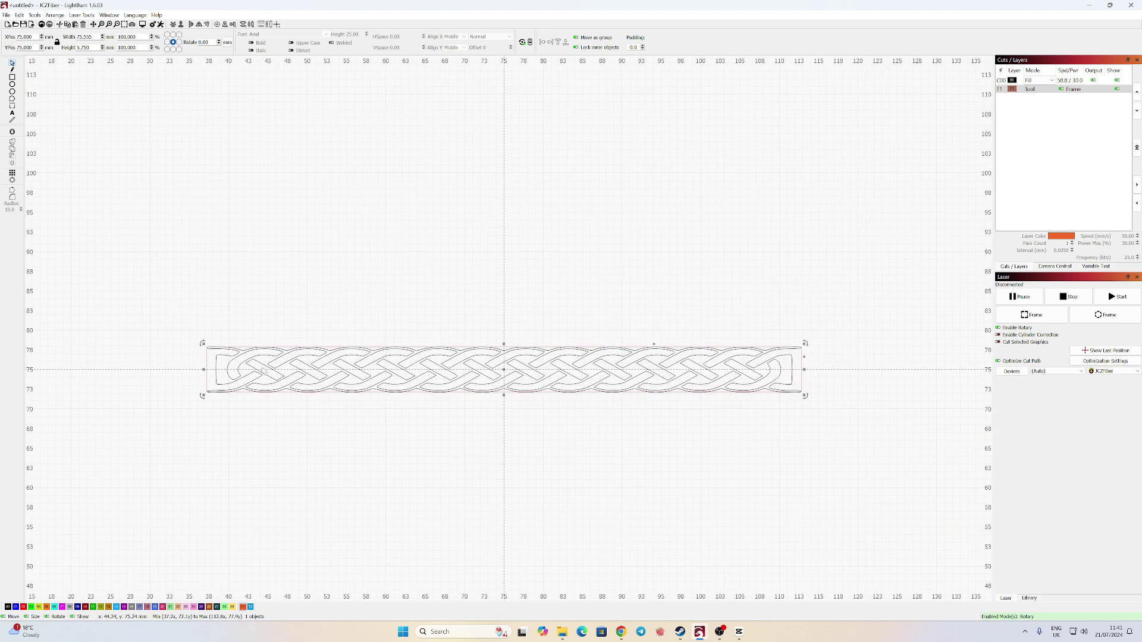
{"action": "left_click", "coordinate": [142, 24]}
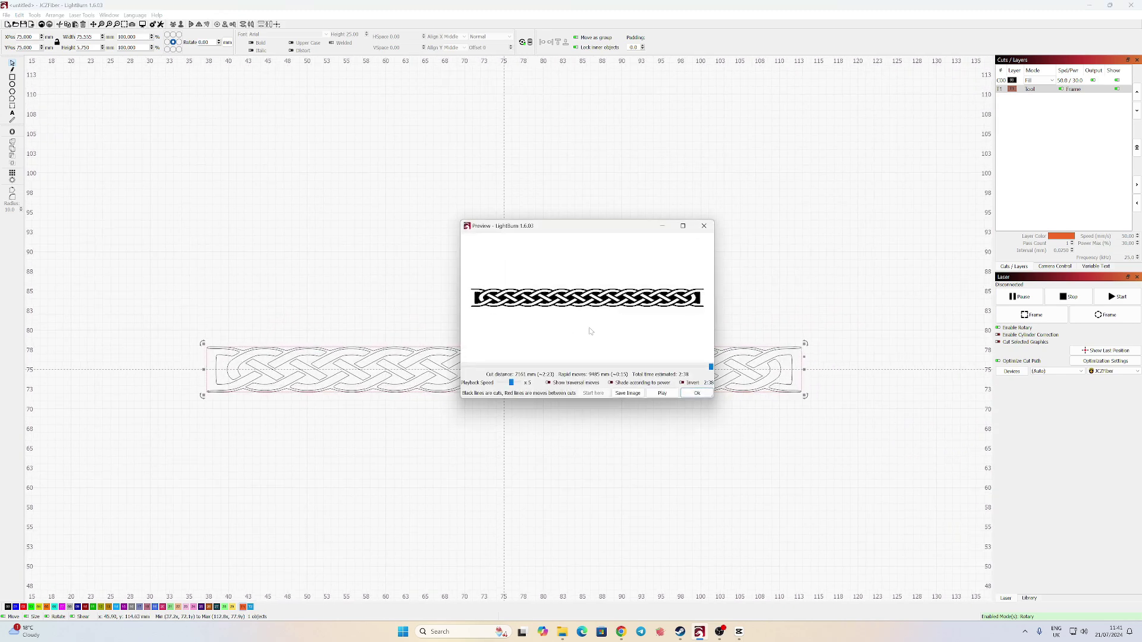
{"action": "left_click", "coordinate": [705, 227]}
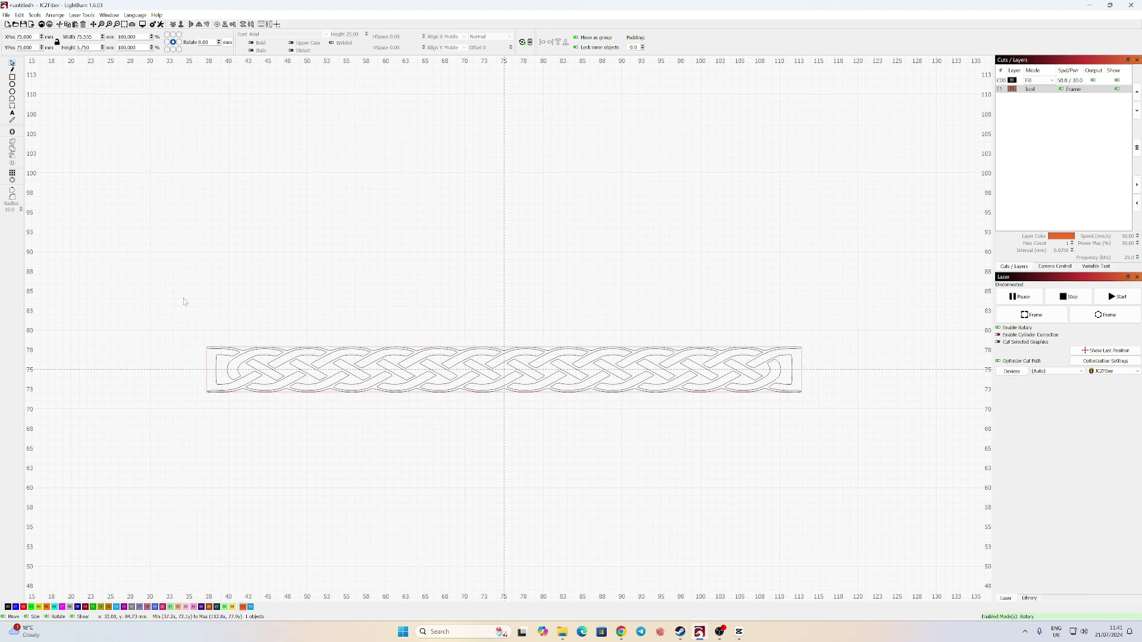
- Raise the knot band and draw a rectangle below it on the black 00 layer
{"action": "left_click_drag", "start_coordinate": [173, 293], "coordinate": [851, 458]}
{"action": "left_click_drag", "start_coordinate": [504, 369], "coordinate": [508, 169]}
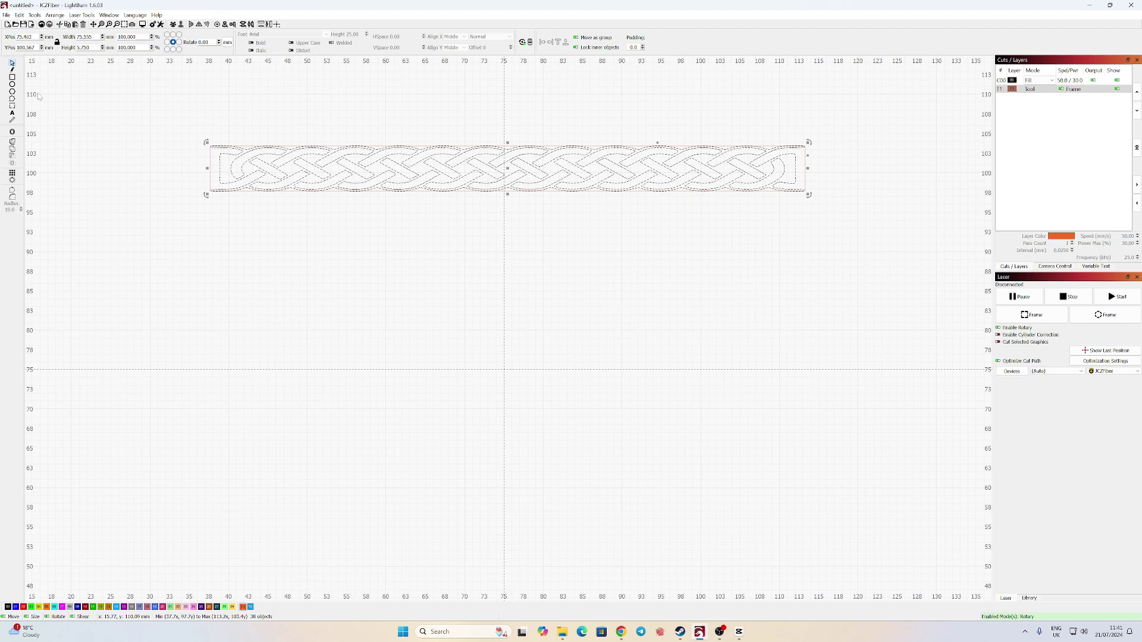
{"action": "left_click", "coordinate": [12, 78]}
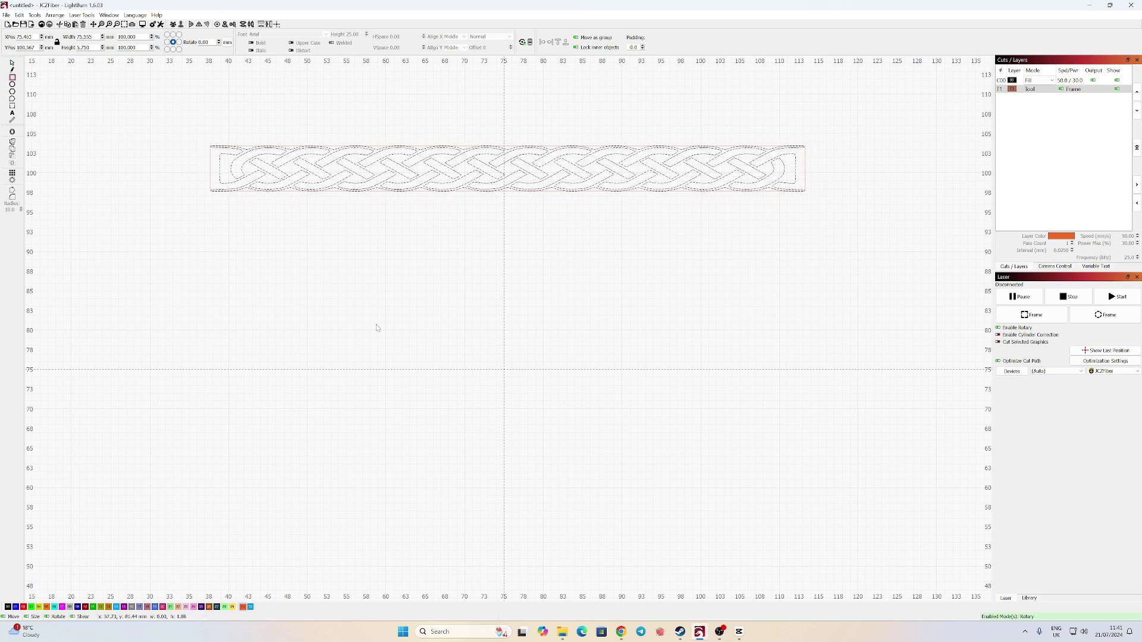
{"action": "left_click_drag", "start_coordinate": [476, 338], "coordinate": [543, 383]}
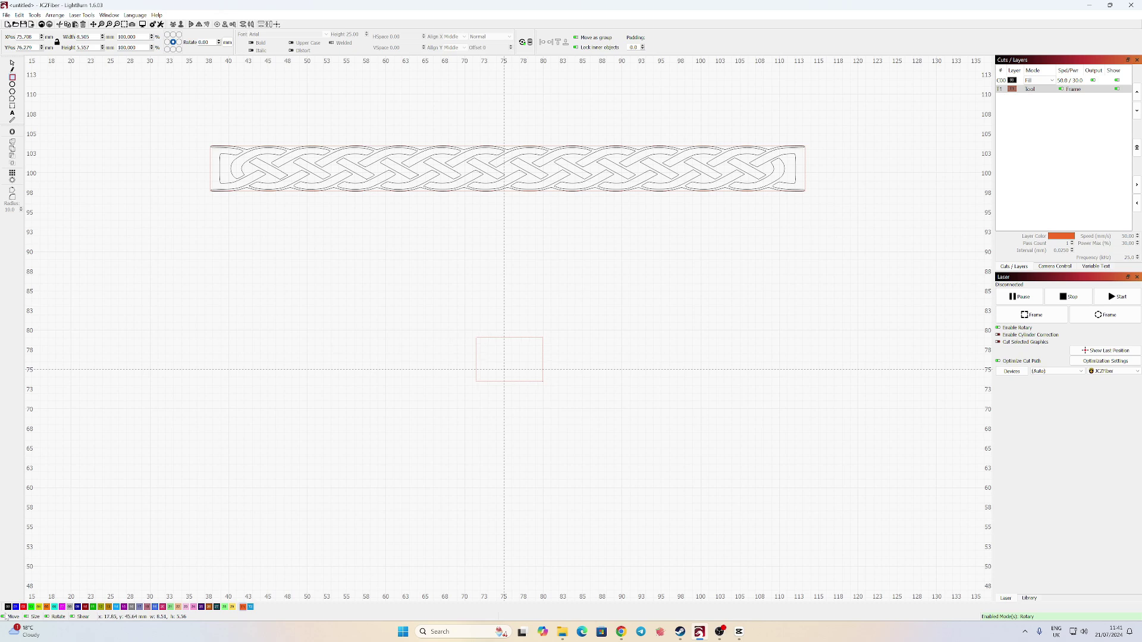
{"action": "left_click", "coordinate": [8, 607]}
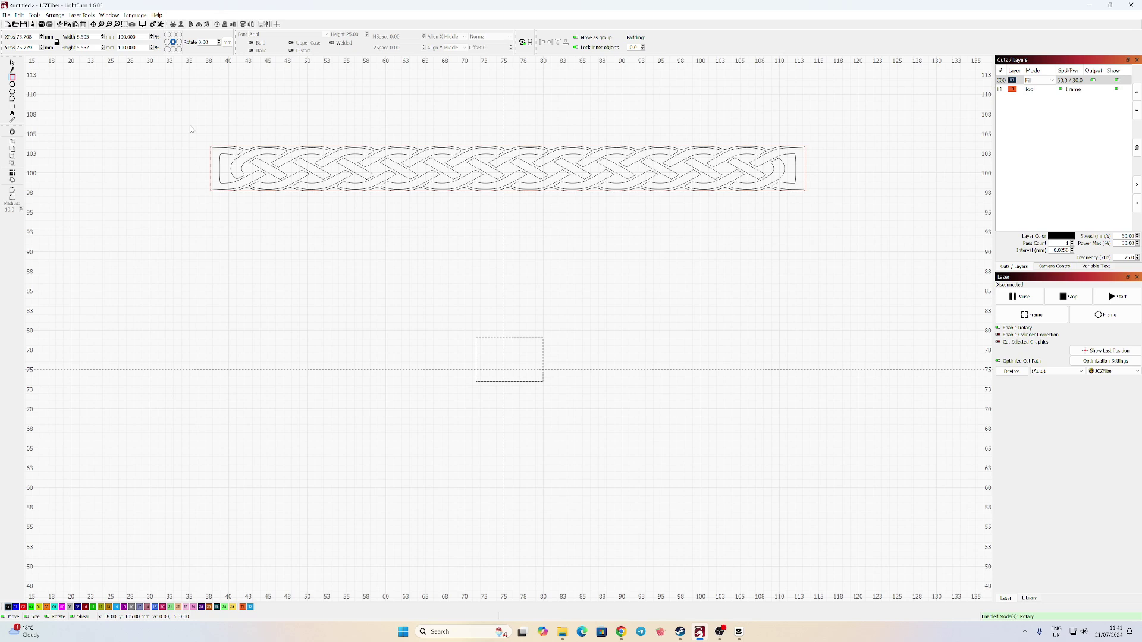
{"action": "left_click", "coordinate": [12, 62]}
- Size the rectangle to 10 mm wide and 5.75 mm tall
{"action": "double_click", "coordinate": [83, 47]}
{"action": "type", "text": "750"}
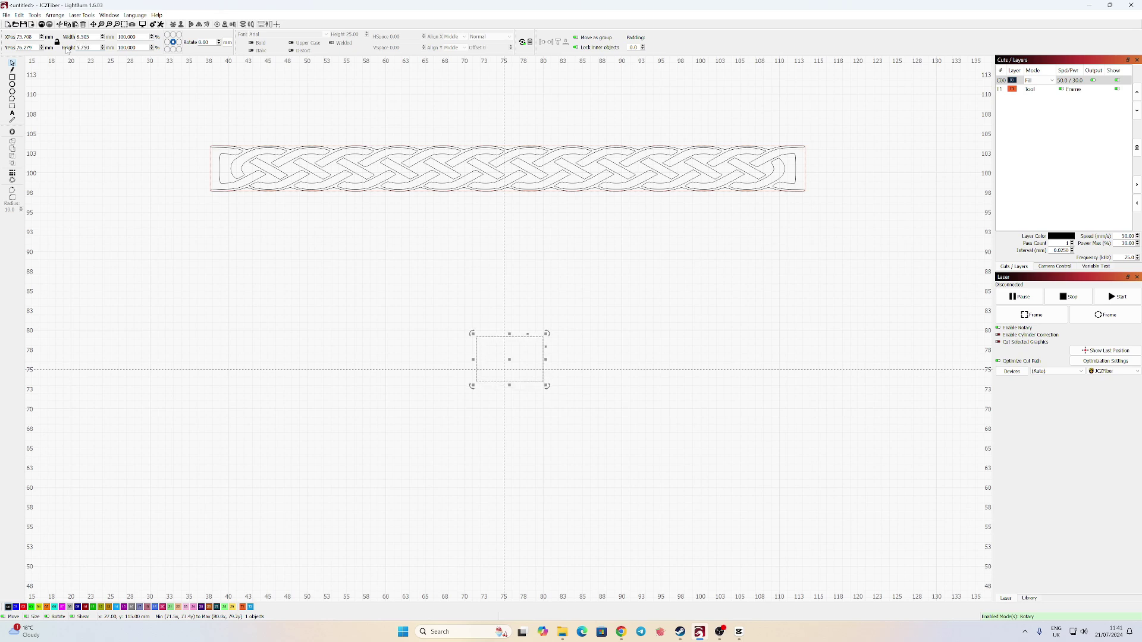
{"action": "double_click", "coordinate": [79, 38]}
{"action": "type", "text": "10"}
{"action": "key", "text": "Return"}
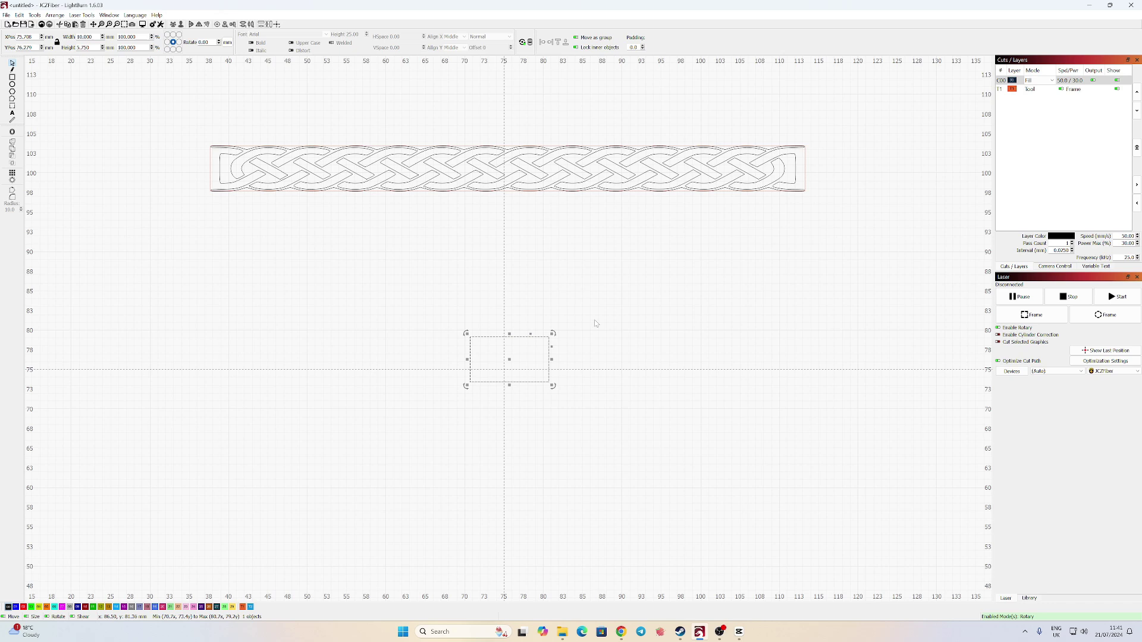
- Centre the 10 × 5.75 mm rectangle on the page at X 75, then deselect it
{"action": "key", "text": "p"}
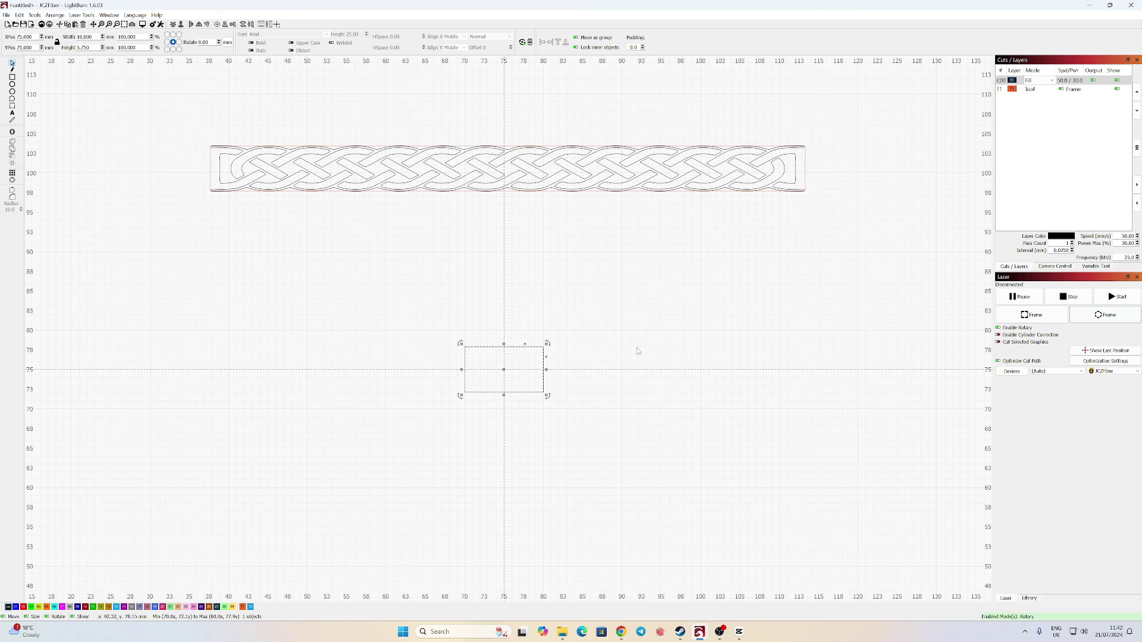
{"action": "left_click", "coordinate": [559, 378]}
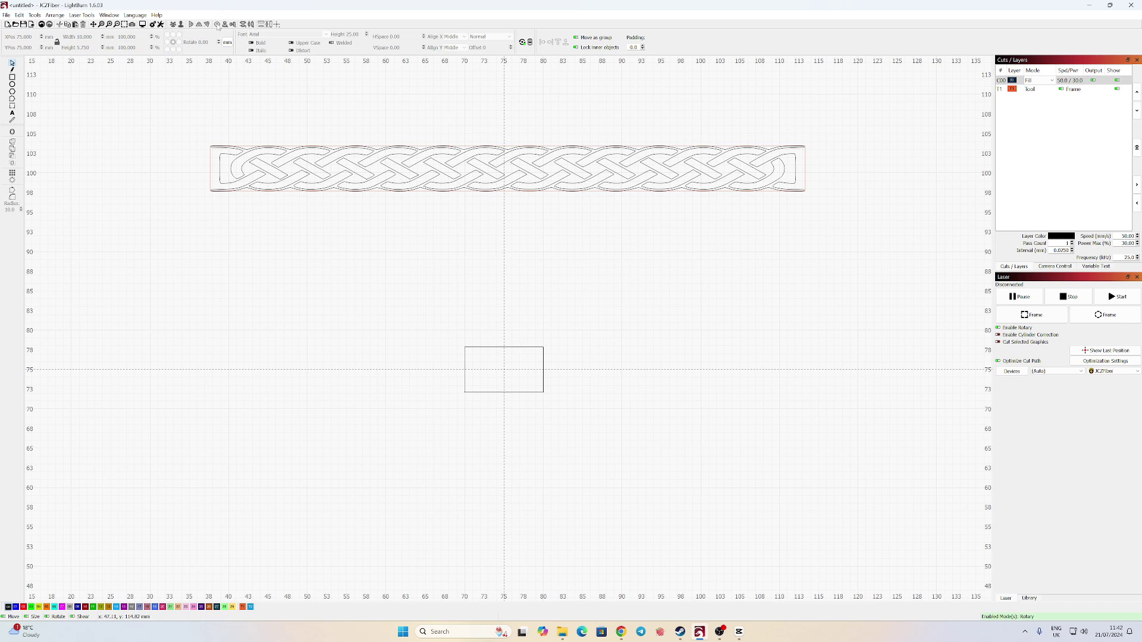
{"action": "left_click", "coordinate": [518, 41]}
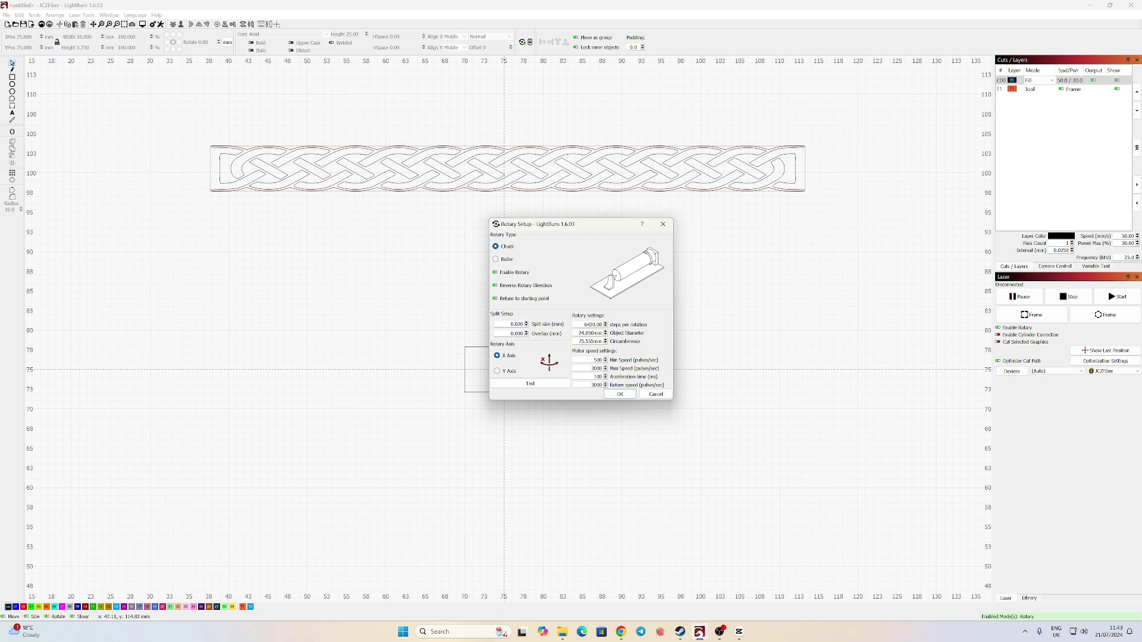
{"action": "left_click", "coordinate": [538, 386]}
{"action": "left_click", "coordinate": [619, 395]}
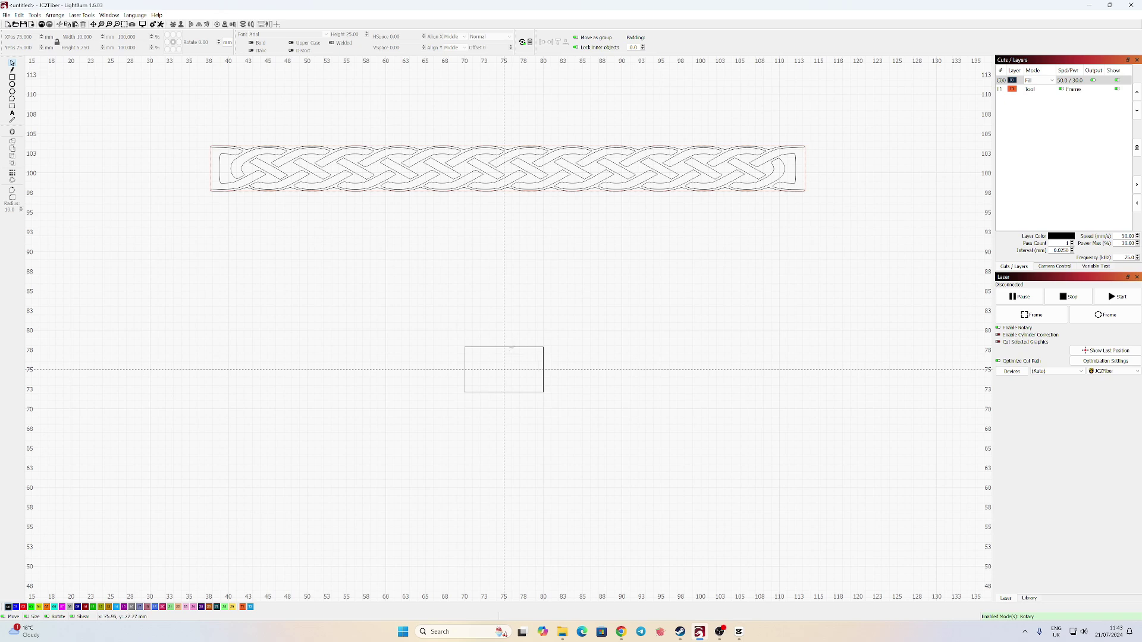
- Delete the centring rectangle and centre the whole knot band at X 75, Y 75
{"action": "left_click", "coordinate": [511, 347]}
{"action": "key", "text": "Delete"}
{"action": "left_click_drag", "start_coordinate": [183, 133], "coordinate": [849, 226]}
{"action": "key", "text": "p"}
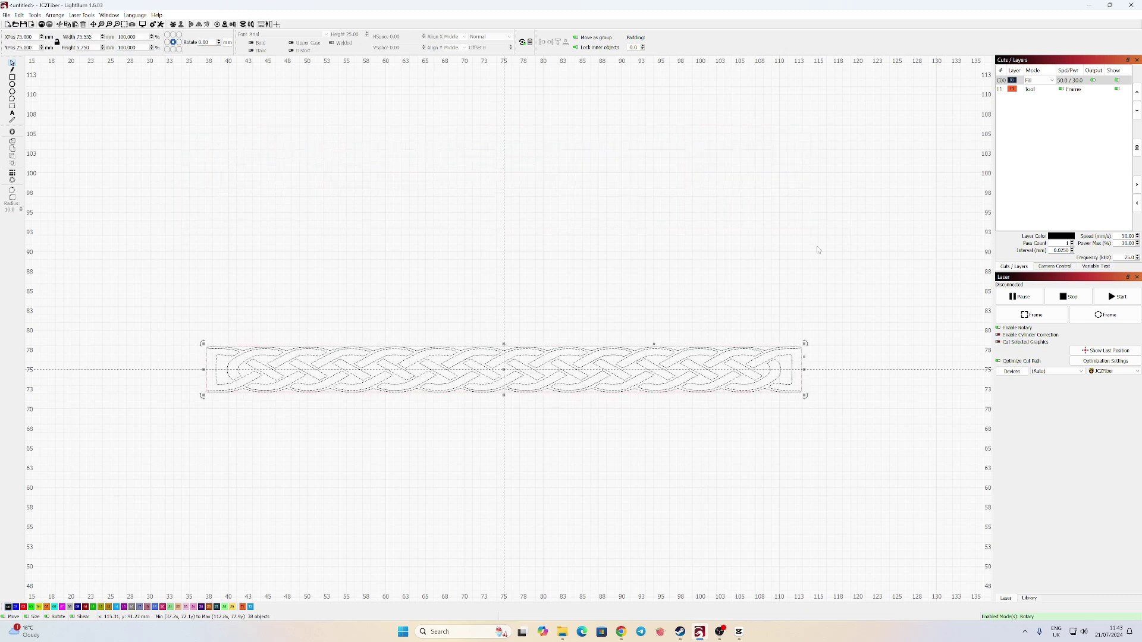